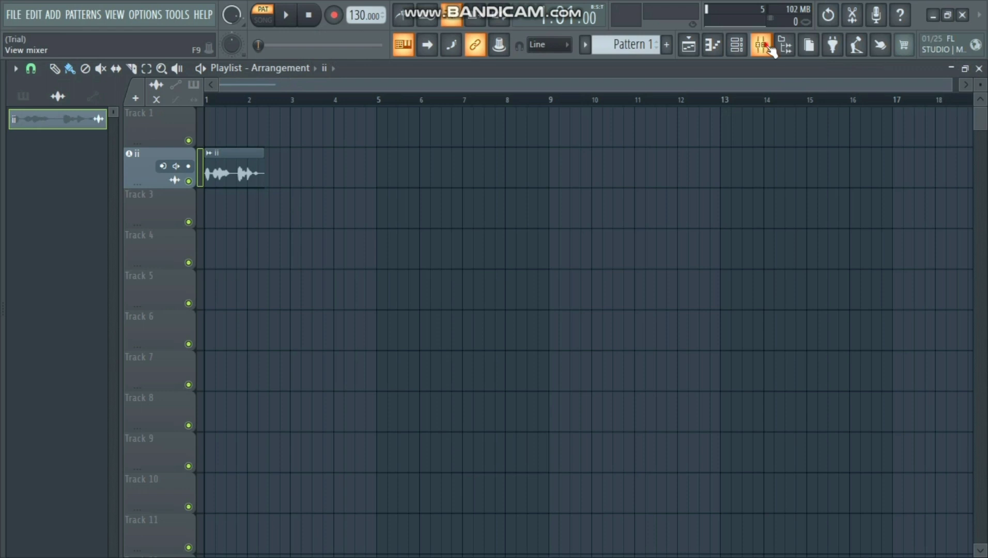
# - Turn off the Fruity Limiter effect on the Master mixer track and close the mixer
pyautogui.click(769, 46)
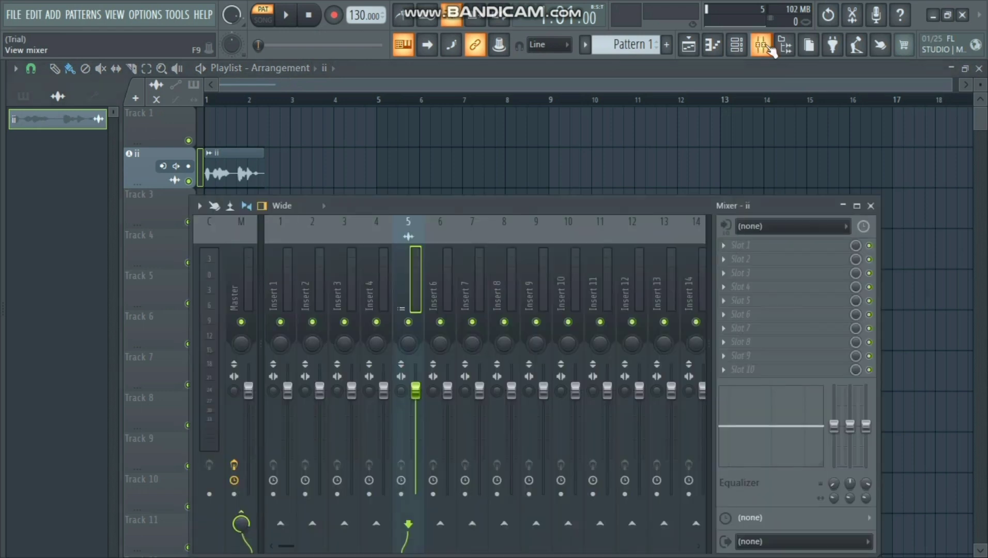
pyautogui.click(236, 295)
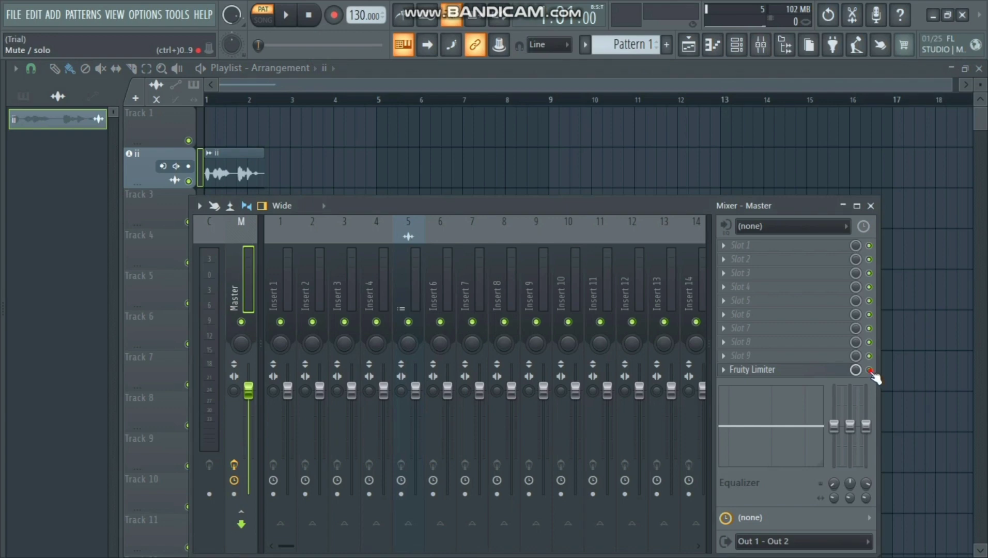
pyautogui.click(870, 370)
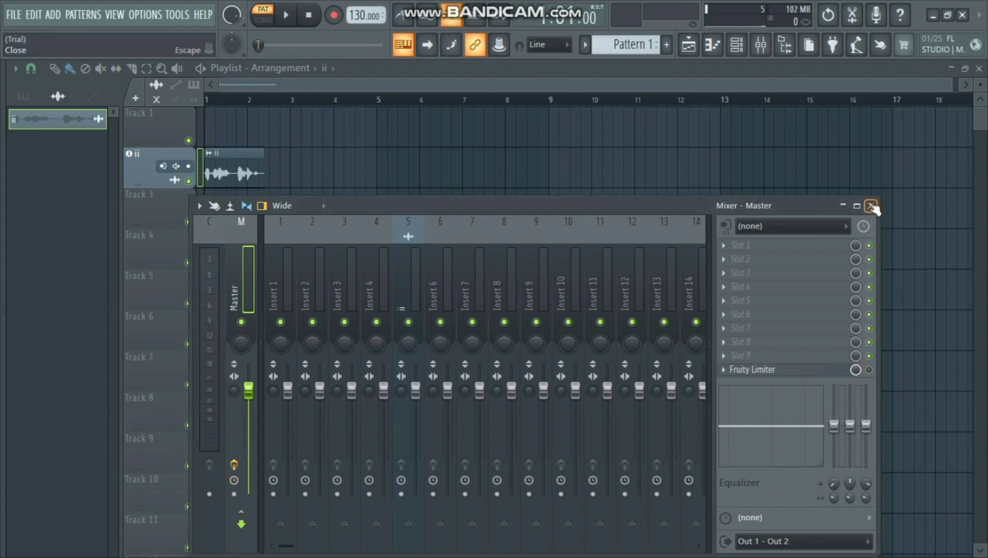
pyautogui.click(871, 206)
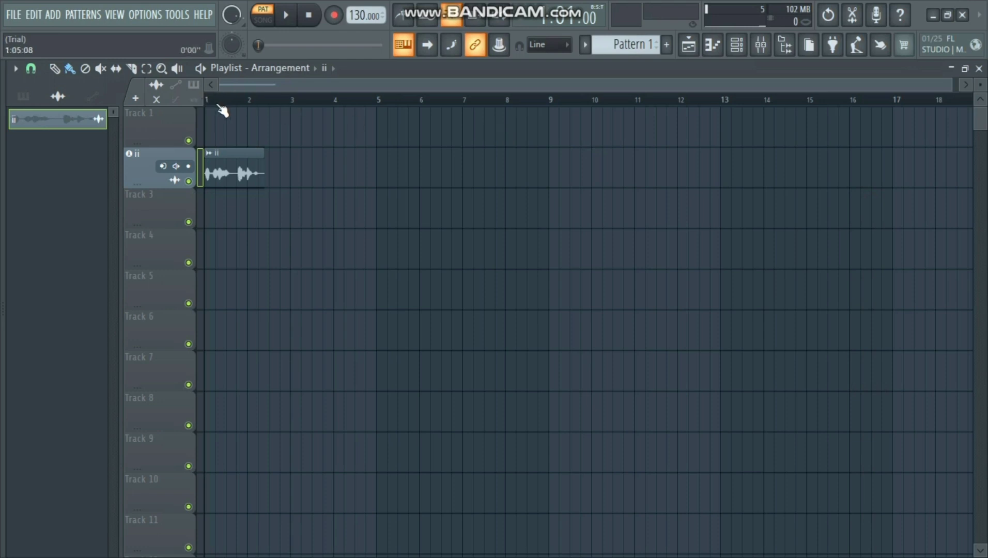
# - Switch playback to song mode and listen to the unprocessed ii vocal clip in the playlist
pyautogui.scroll(2, 222, 111)
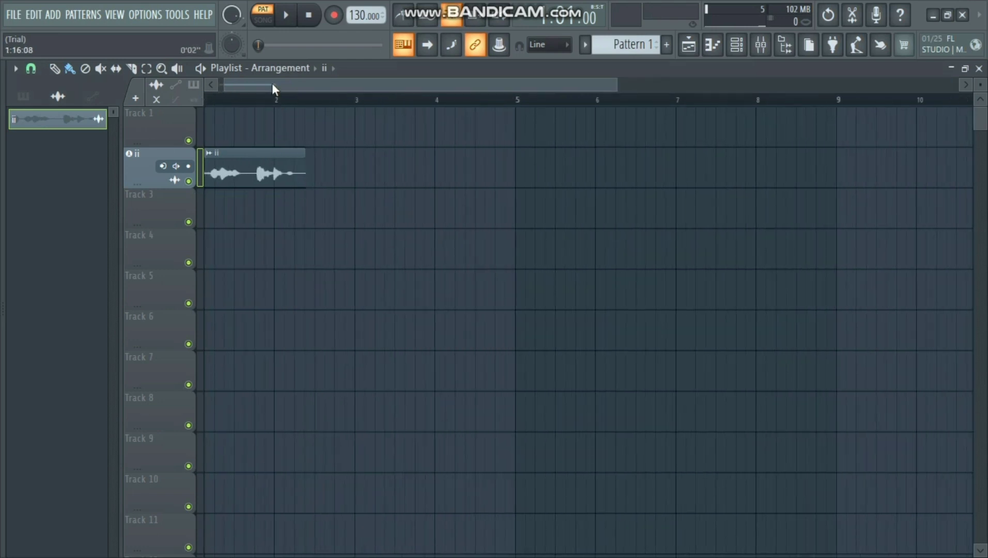
pyautogui.moveTo(258, 83); pyautogui.dragTo(176, 84)
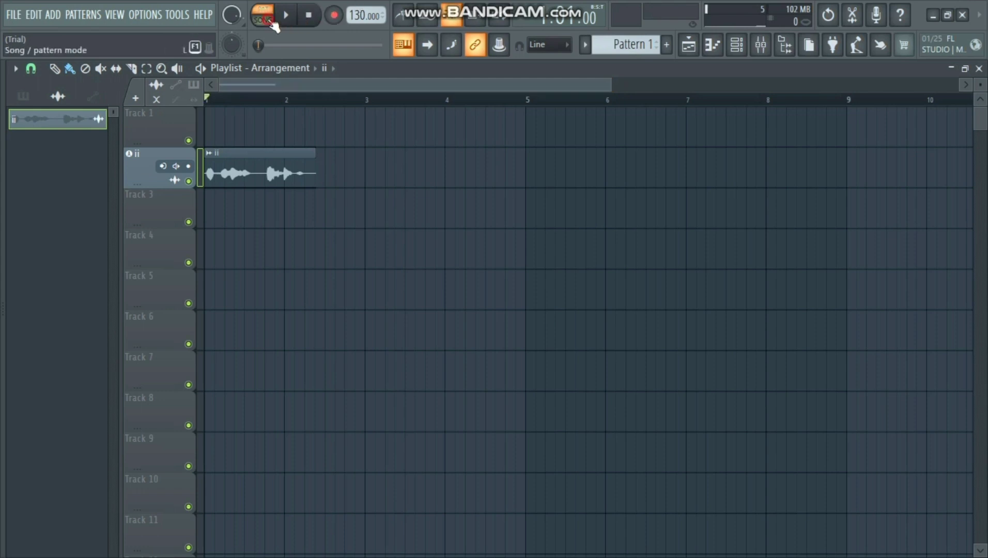
pyautogui.press('space')
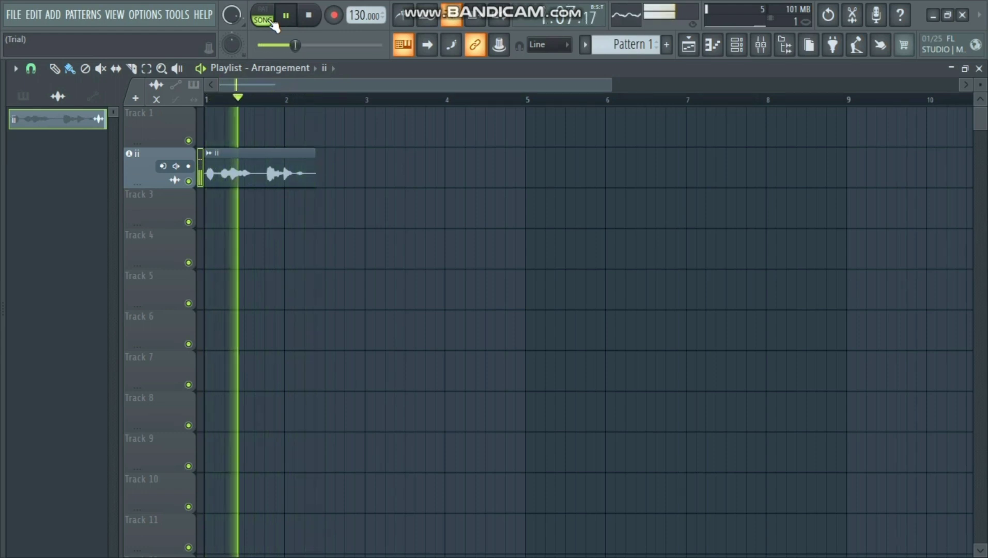
pyautogui.press('space')
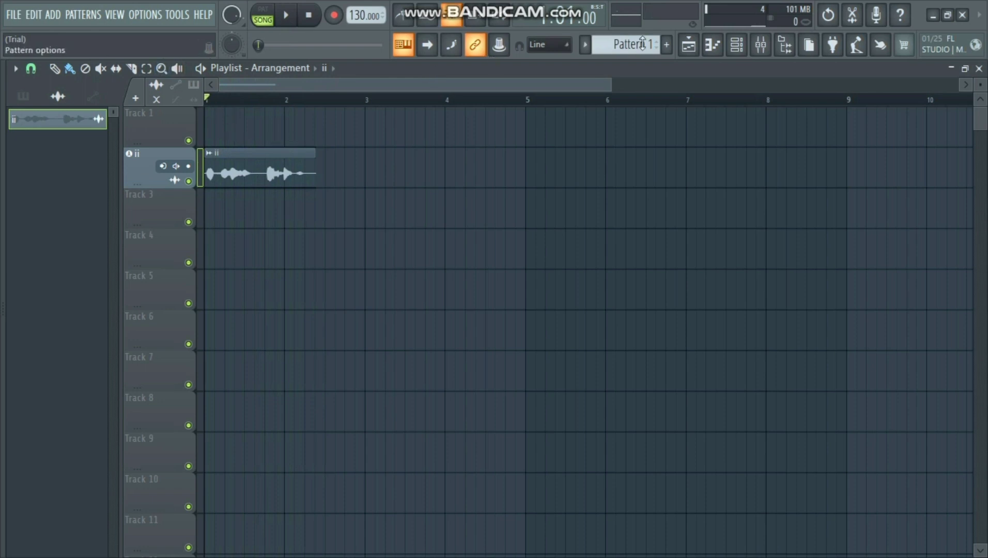
# - Select mixer track 5 and check the ii audio clip's target mixer track in its channel settings
pyautogui.click(762, 46)
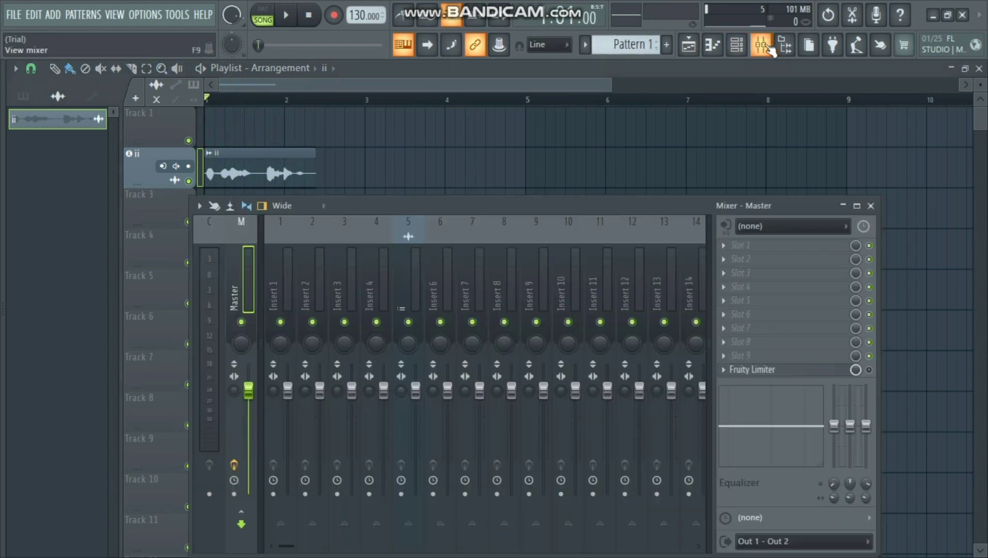
pyautogui.click(411, 278)
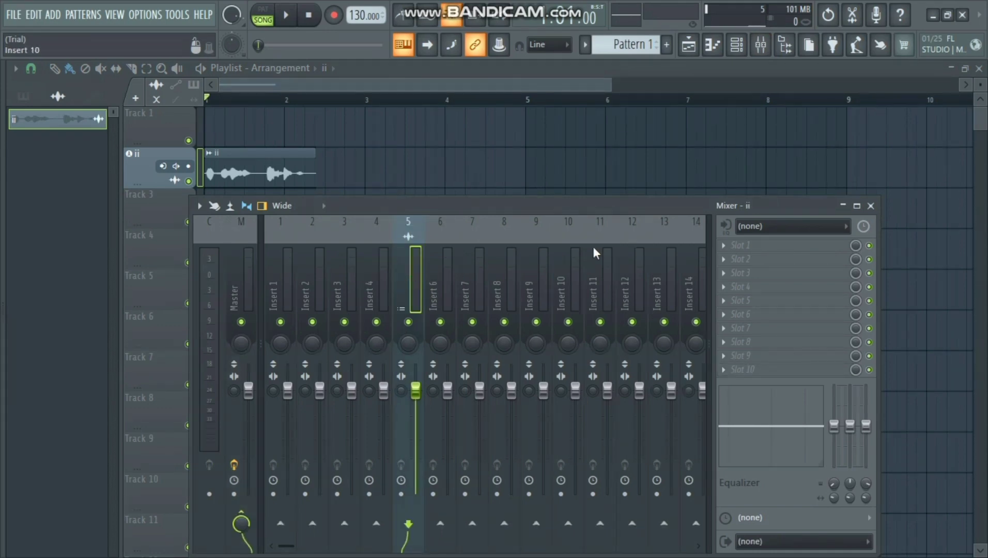
pyautogui.doubleClick(283, 175)
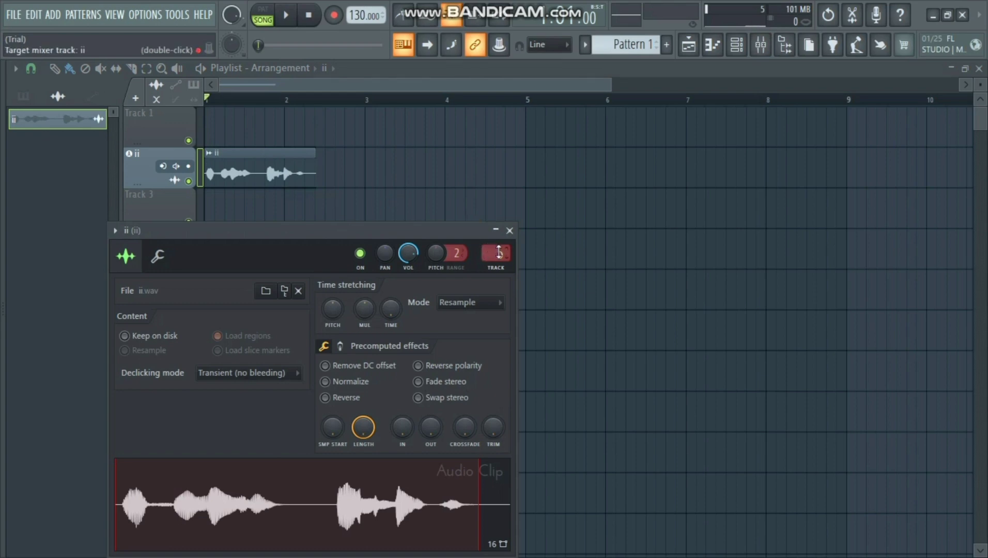
pyautogui.click(761, 48)
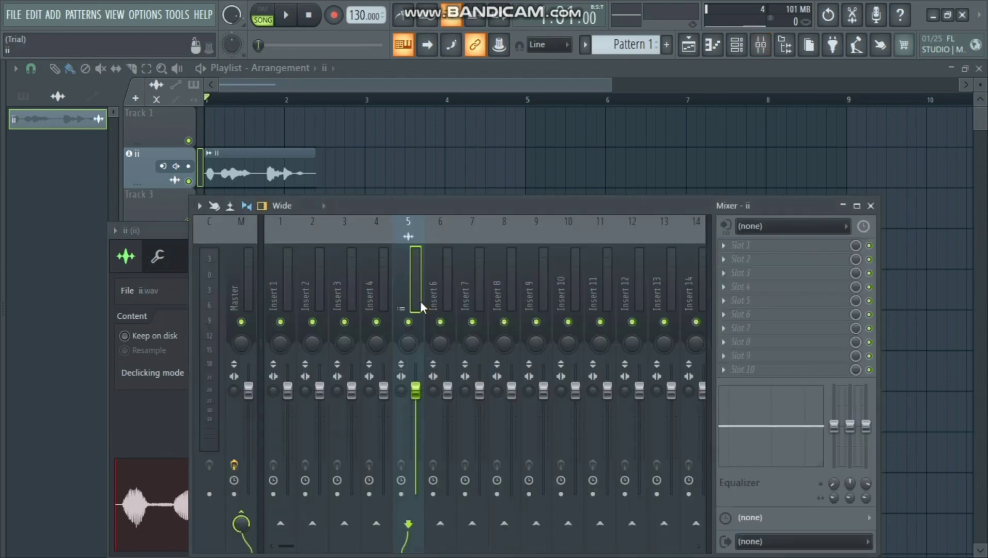
# - Insert FabFilter Pro-DS (Mono) in slot 1 of the ii mixer track and load its Single Vocal preset Male Split Band
pyautogui.click(732, 247)
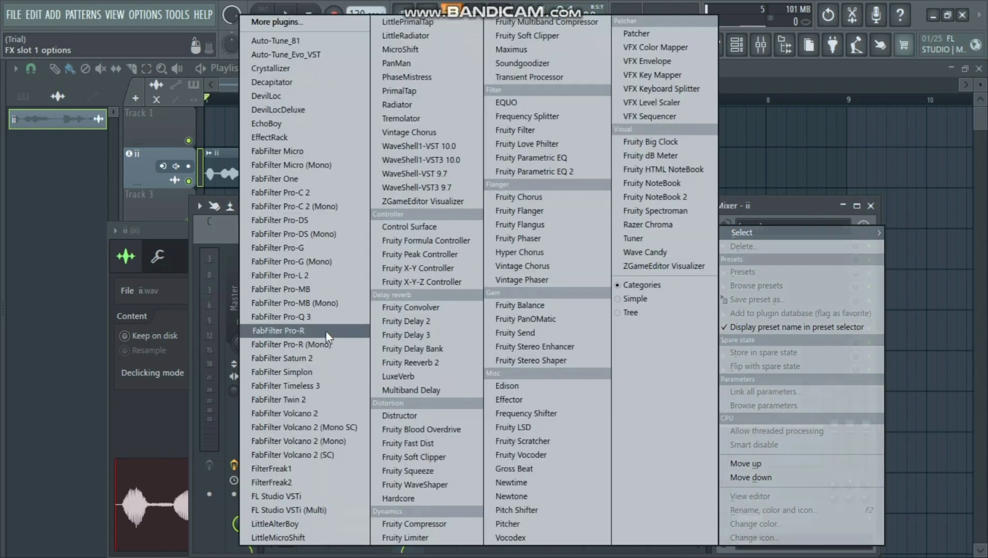
pyautogui.click(321, 234)
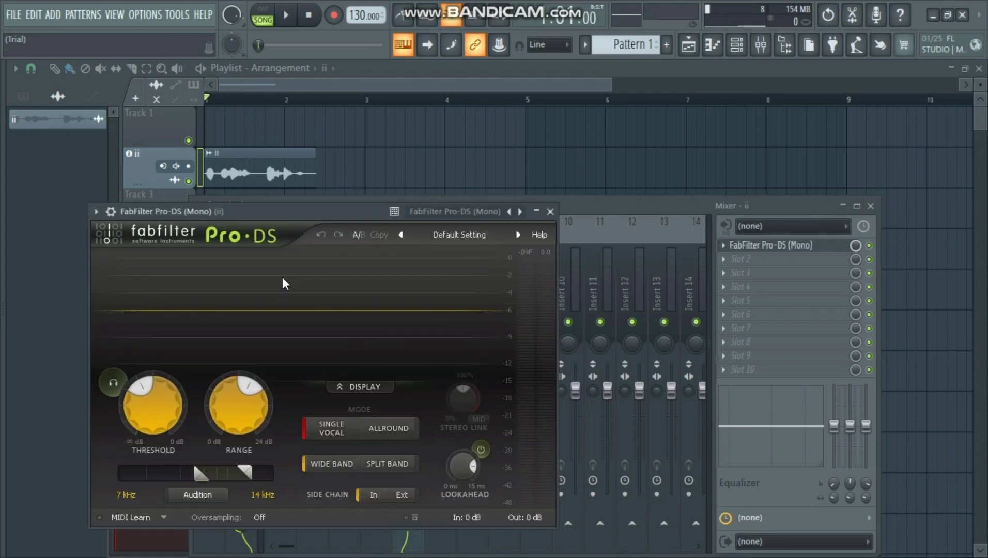
pyautogui.click(468, 238)
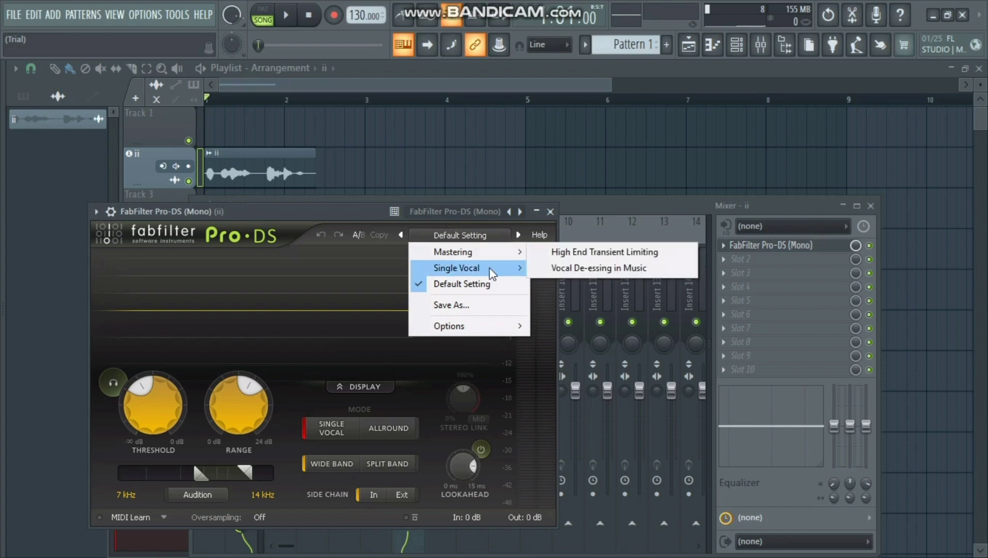
pyautogui.moveTo(490, 272)
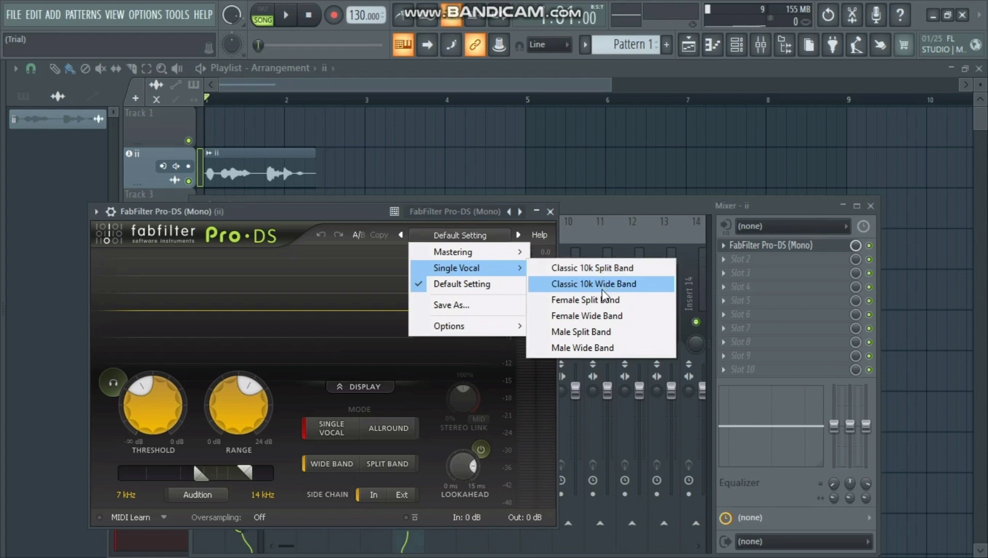
pyautogui.click(598, 337)
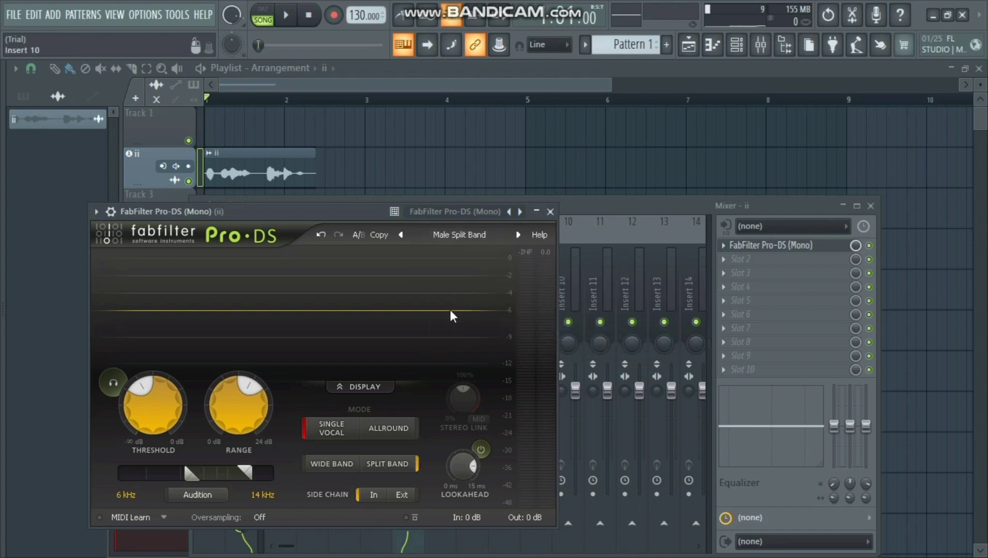
# - Play the vocal through the Pro-DS de-esser to examine its reduction, stop playback and close the plugin window
pyautogui.press('space')
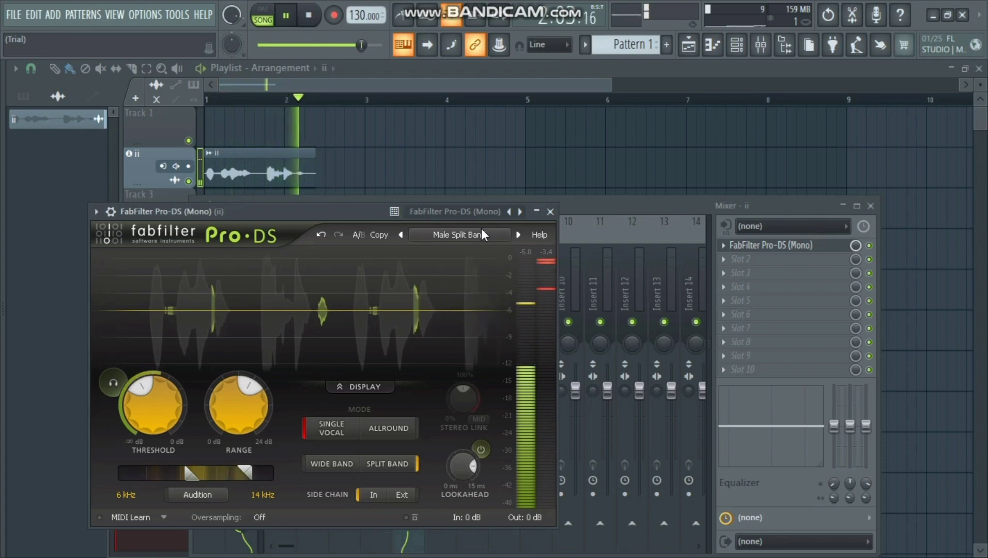
pyautogui.press('space')
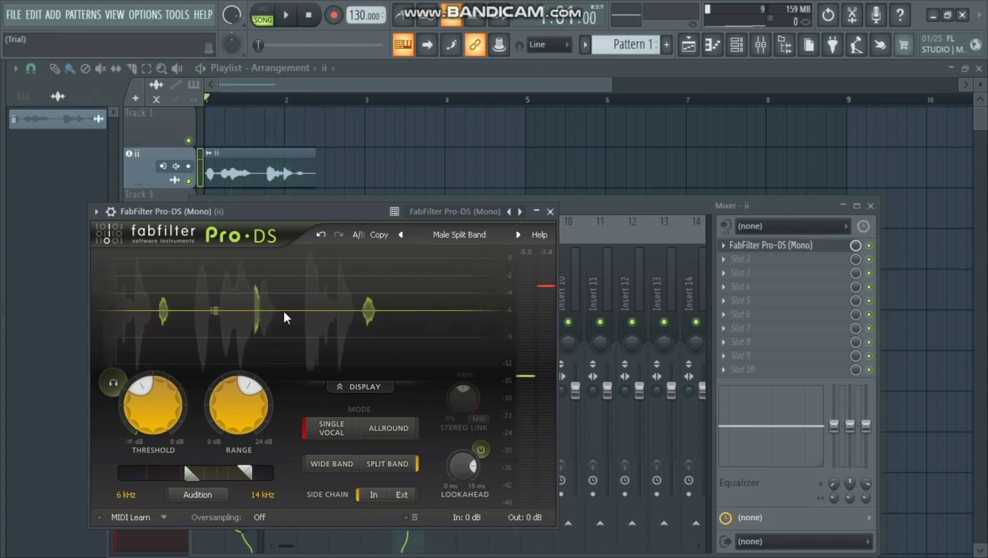
pyautogui.click(550, 211)
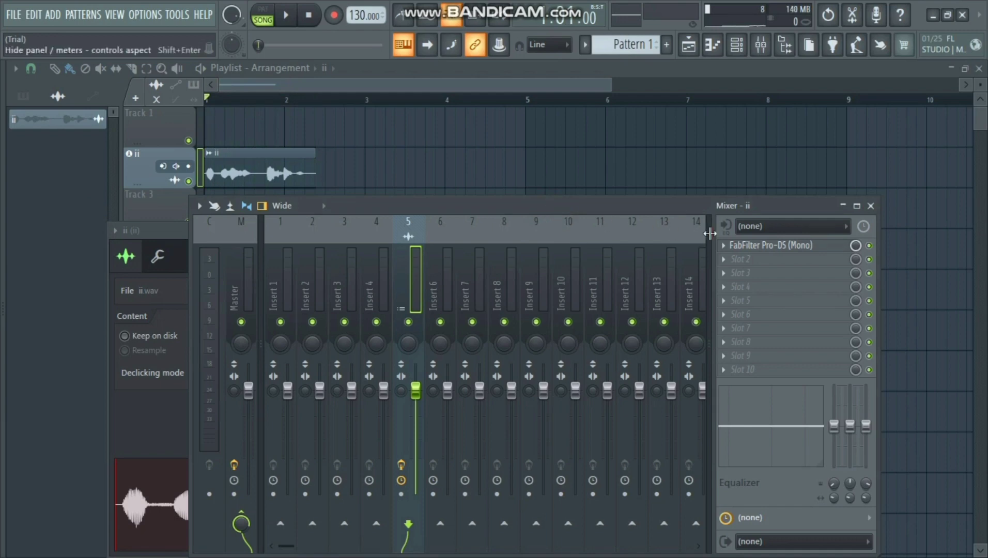
# - Insert FabFilter Pro-Q 3 in slot 2 of the ii mixer track and reposition its window to show the whole equalizer
pyautogui.click(744, 265)
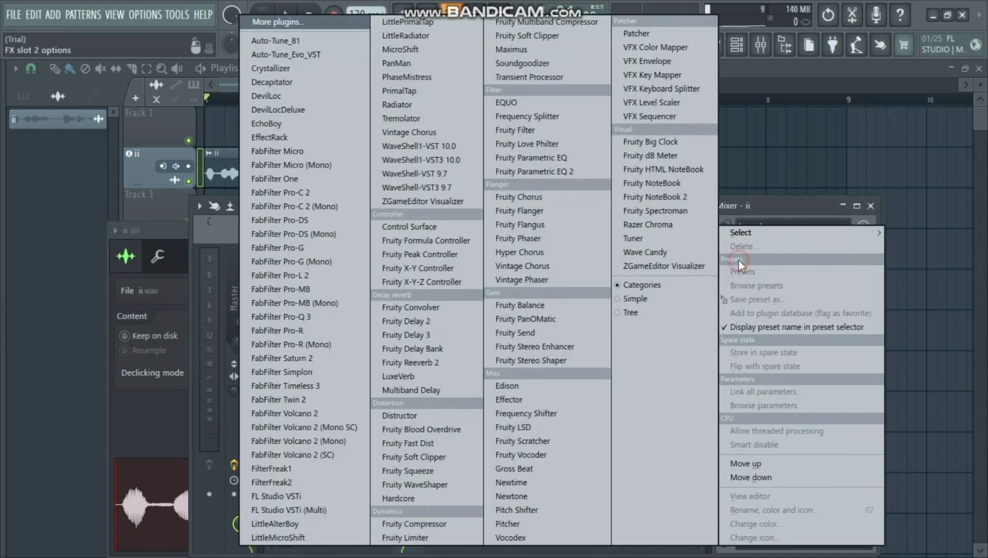
pyautogui.moveTo(743, 234)
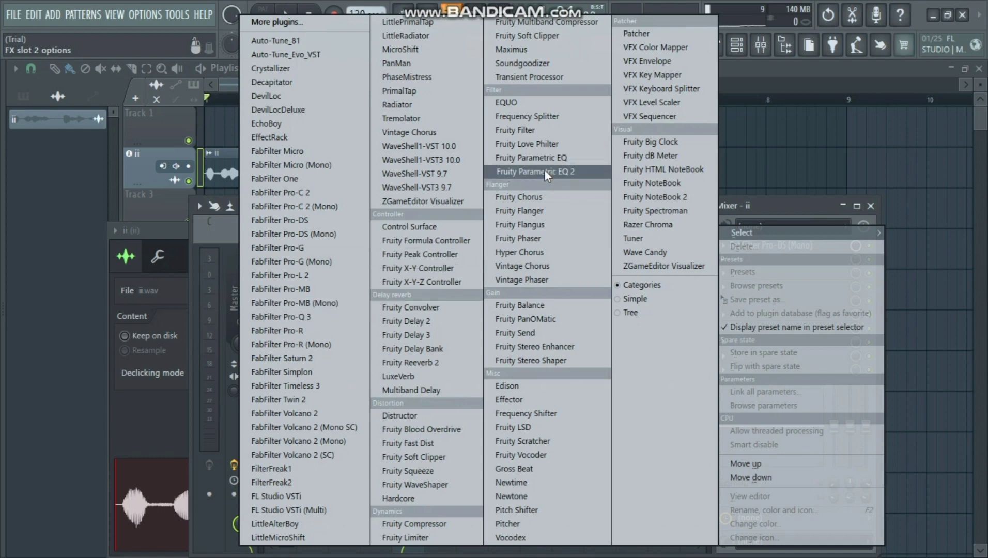
pyautogui.click(309, 318)
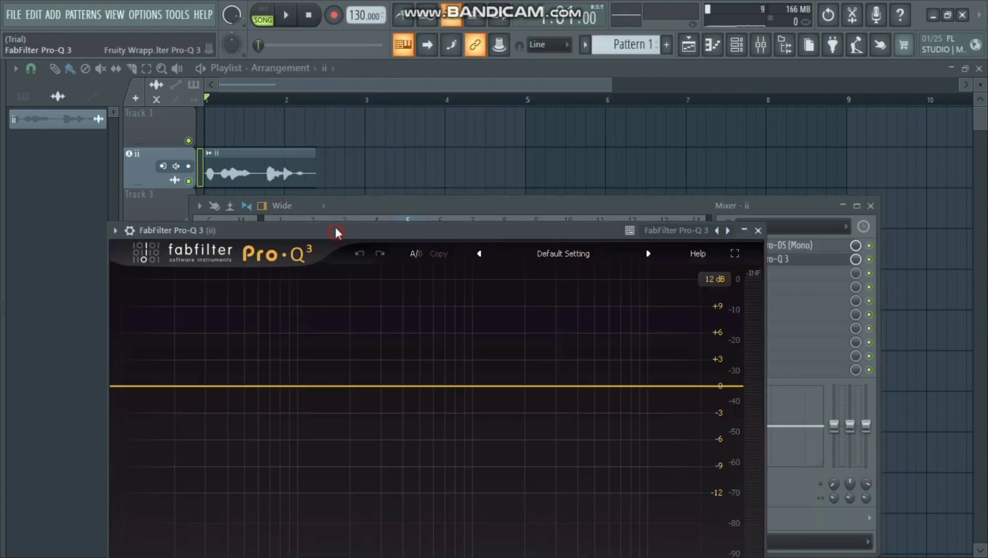
pyautogui.moveTo(335, 227); pyautogui.dragTo(361, 156)
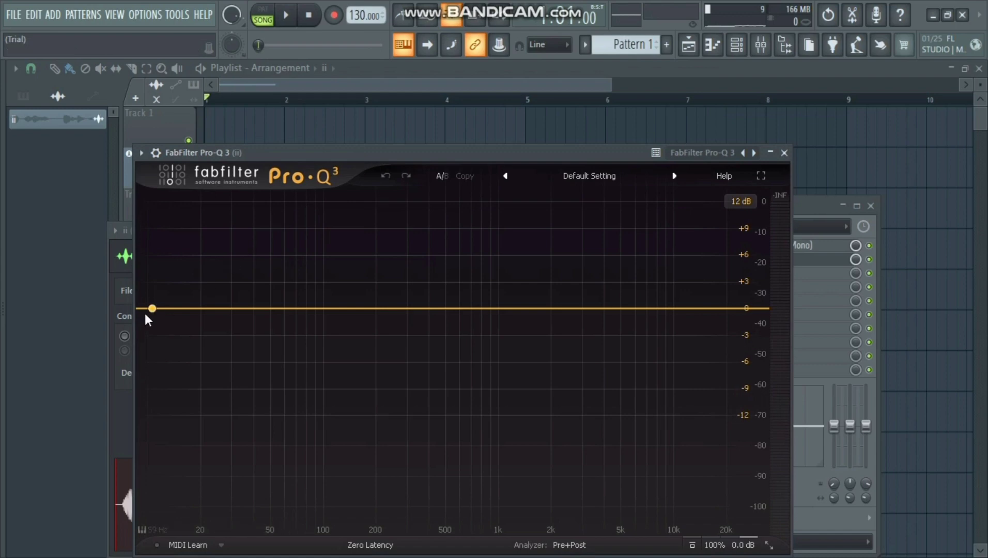
# - Add a low cut band at about 103 Hz with an 18 dB/oct slope in Pro-Q 3 while the vocal plays
pyautogui.moveTo(142, 312); pyautogui.dragTo(269, 316)
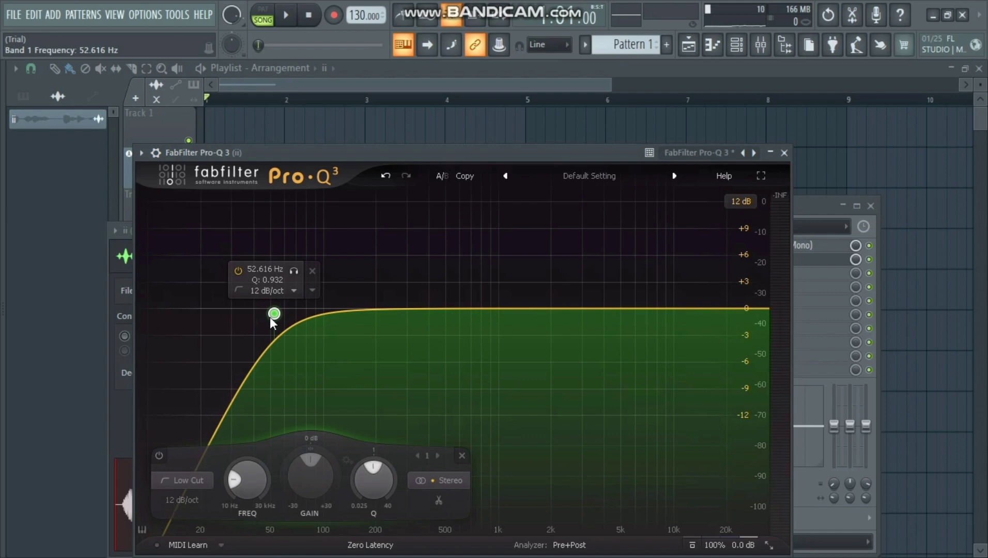
pyautogui.press('space')
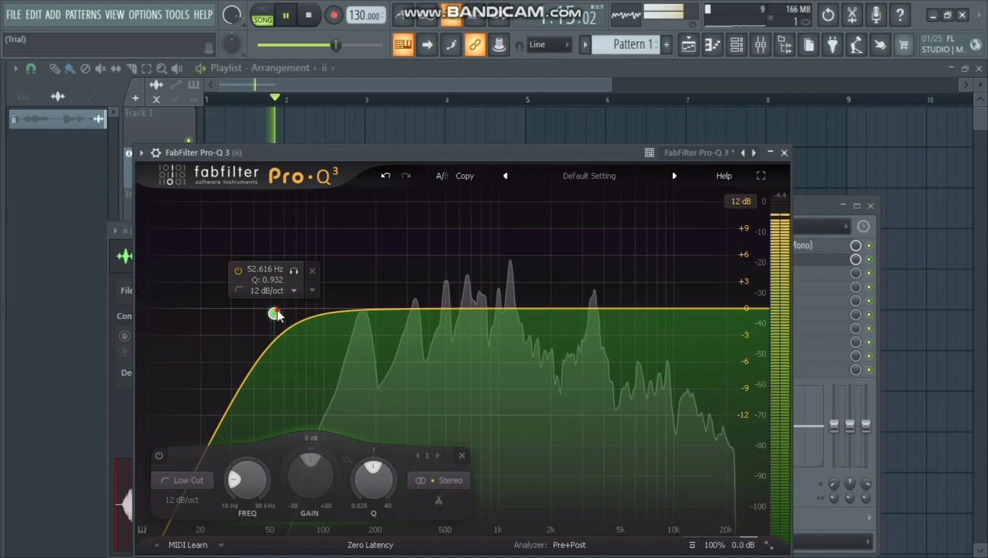
pyautogui.moveTo(277, 309); pyautogui.dragTo(317, 306)
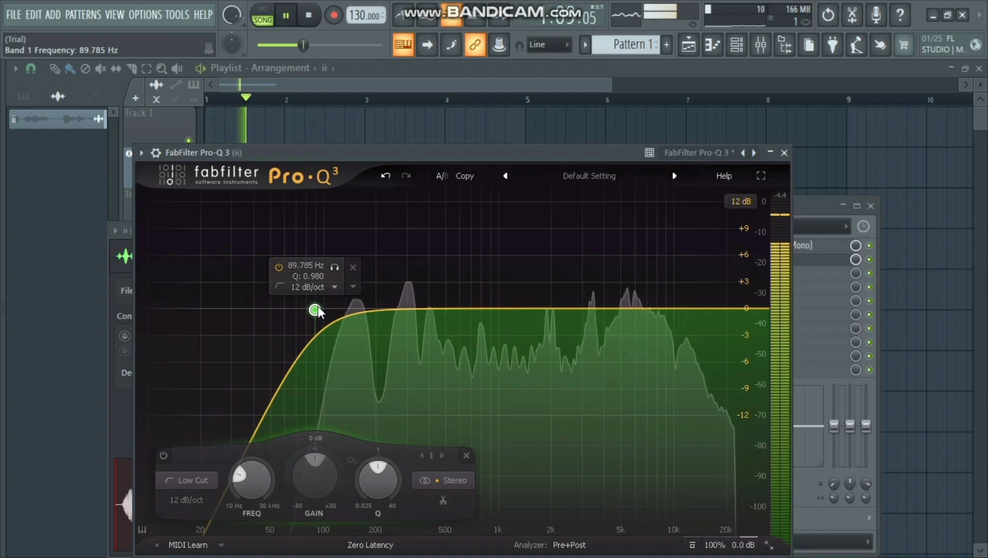
pyautogui.scroll(1, 317, 306)
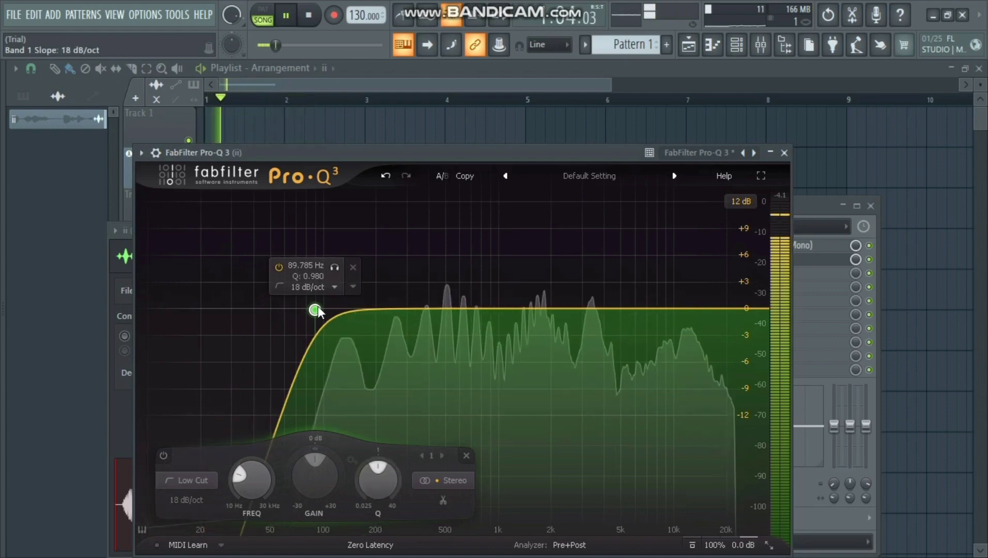
pyautogui.moveTo(318, 309); pyautogui.dragTo(328, 303)
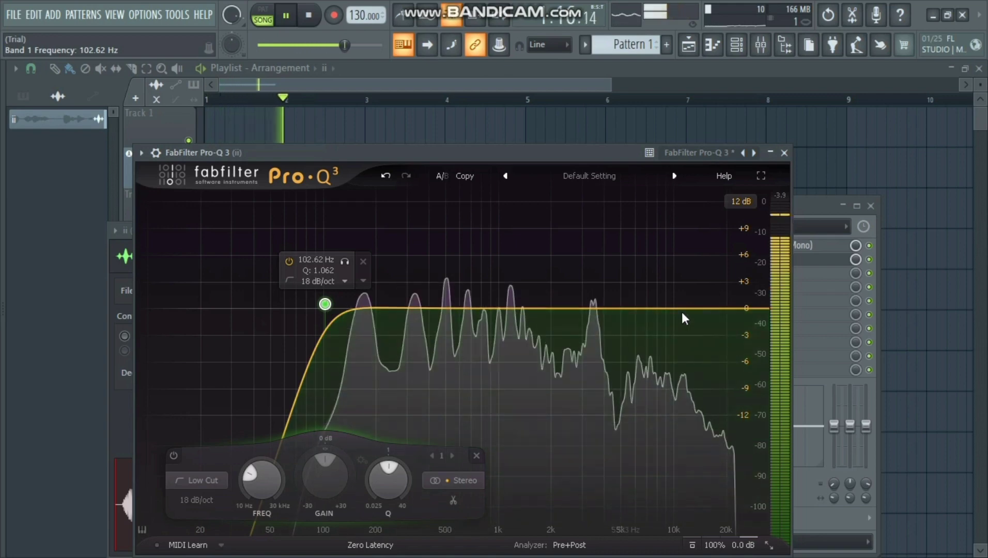
# - Add a high-end Bell band at about 26 kHz with about +1.7 dB gain, close the equalizer and stop playback
pyautogui.click(754, 308)
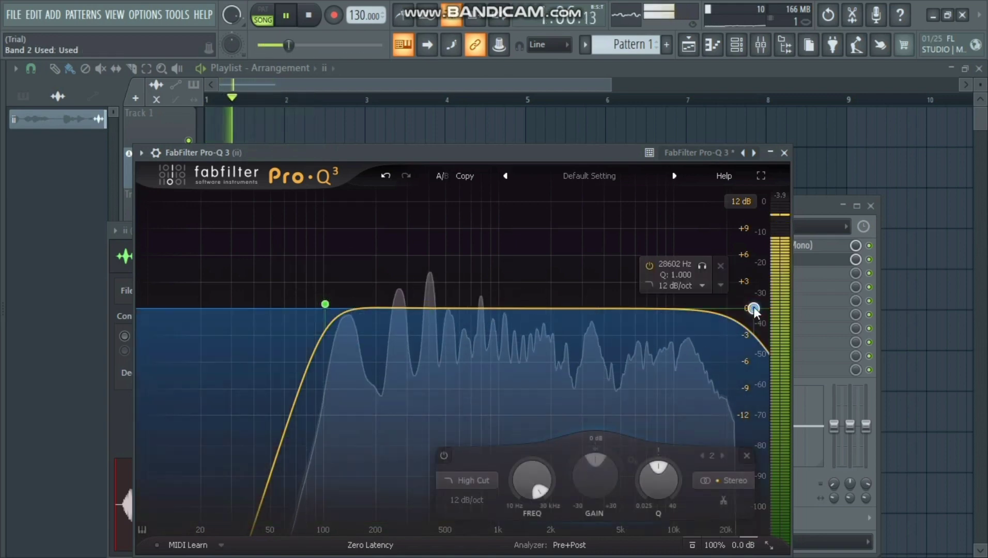
pyautogui.moveTo(651, 282)
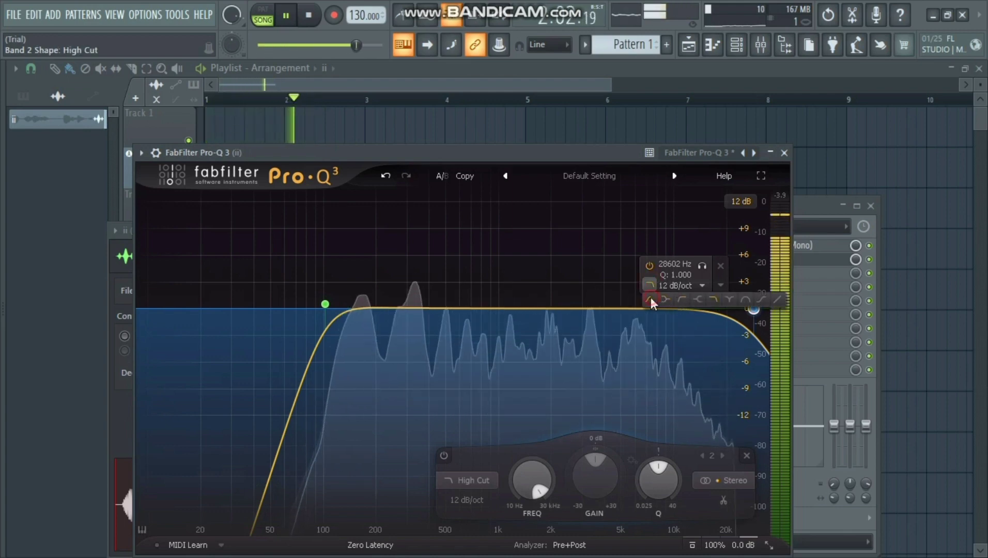
pyautogui.click(650, 299)
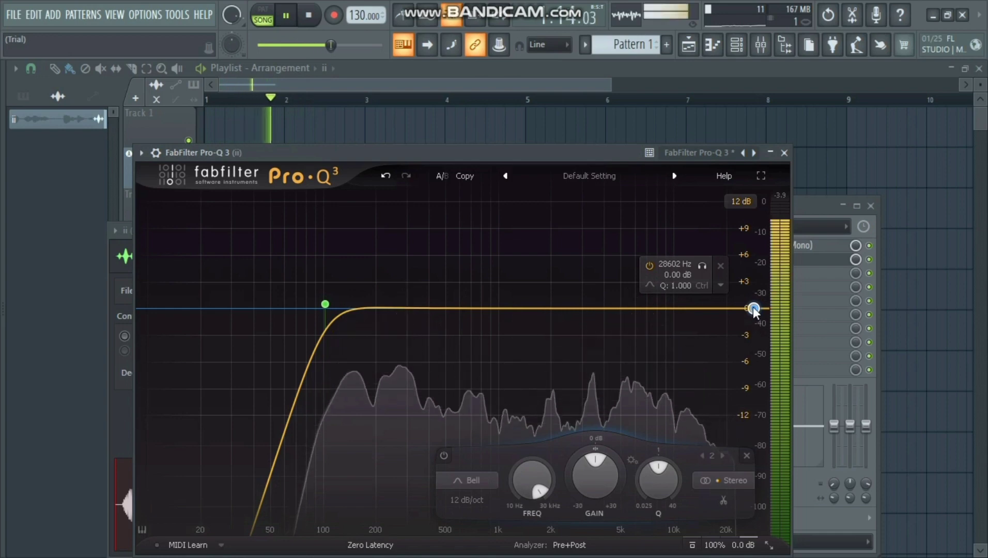
pyautogui.moveTo(754, 309)
pyautogui.mouseDown()
pyautogui.moveTo(728, 305)
pyautogui.moveTo(721, 287)
pyautogui.moveTo(746, 282)
pyautogui.moveTo(746, 292)
pyautogui.mouseUp()
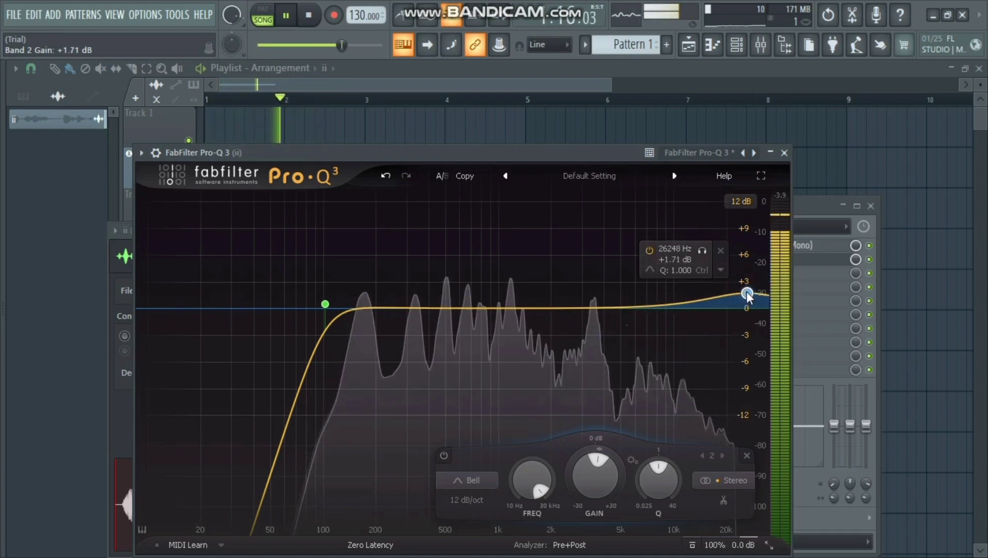
pyautogui.click(785, 153)
pyautogui.press('space')
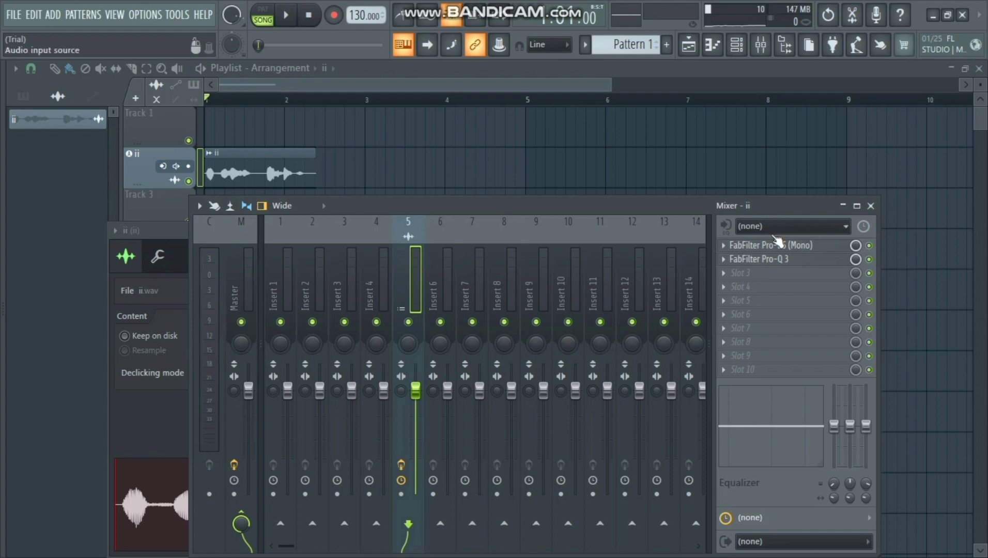
# - Reopen Pro-Q 3 and add a third Bell band at about 9.3 kHz with Q 40 and about -2 dB gain
pyautogui.click(784, 260)
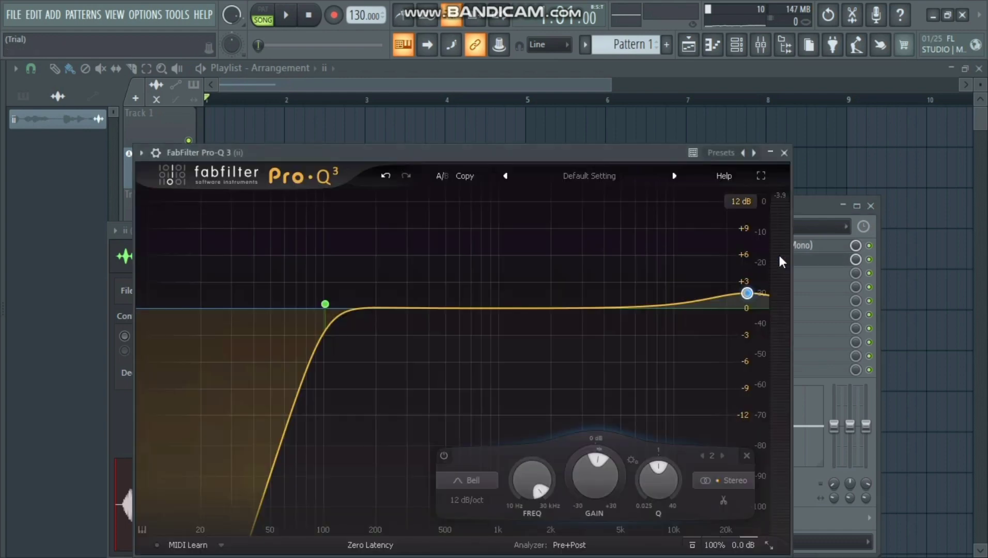
pyautogui.click(667, 306)
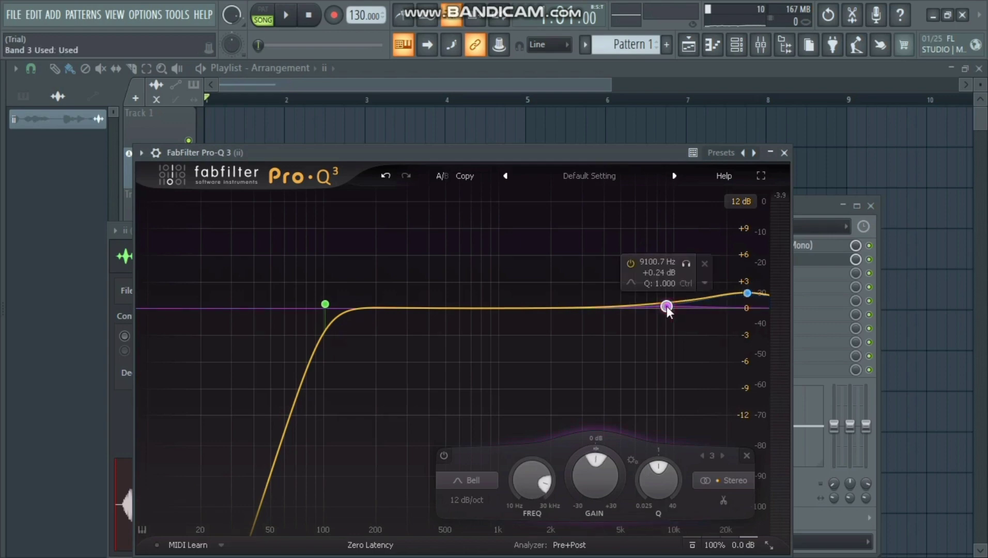
pyautogui.scroll(10, 668, 308)
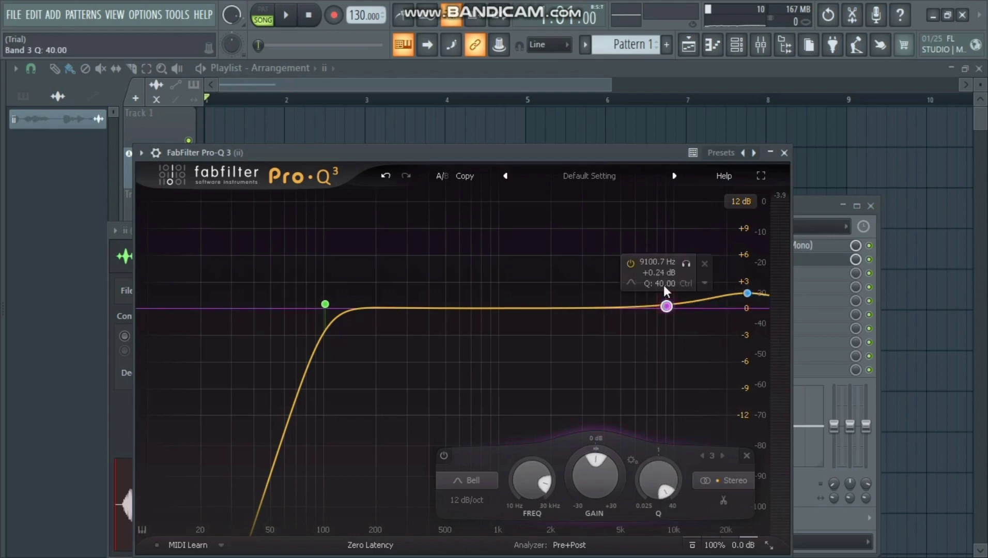
pyautogui.moveTo(665, 286); pyautogui.dragTo(669, 328)
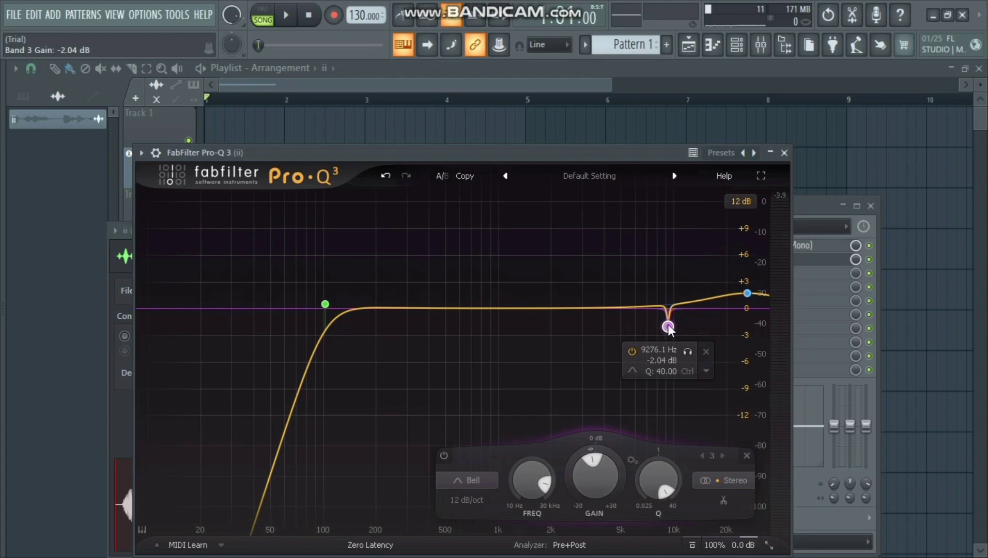
# - With the vocal playing, move band 3 to about 11.8 kHz and -1.7 dB, add about -3.35 dB dynamic range, close the equalizer and stop playback
pyautogui.press('space')
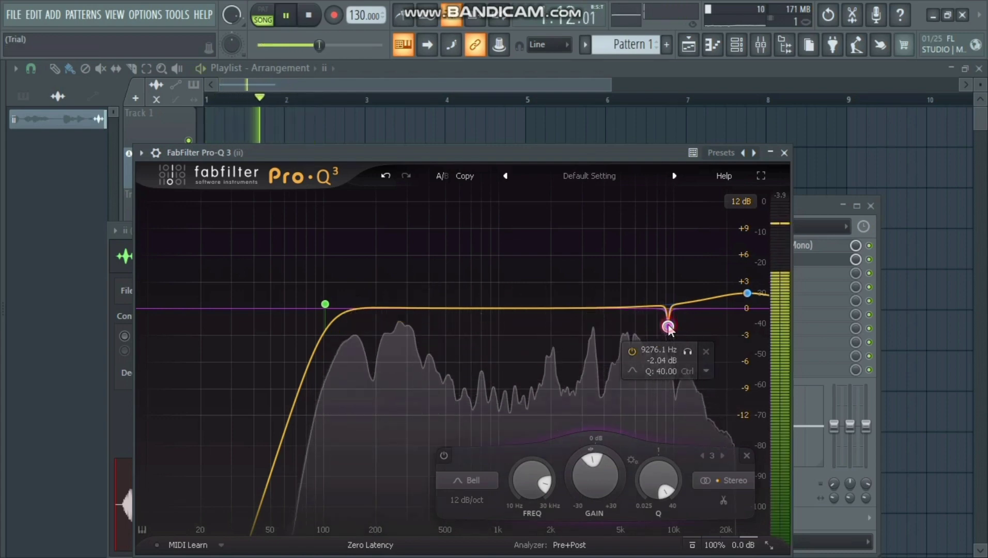
pyautogui.moveTo(669, 329); pyautogui.dragTo(689, 322)
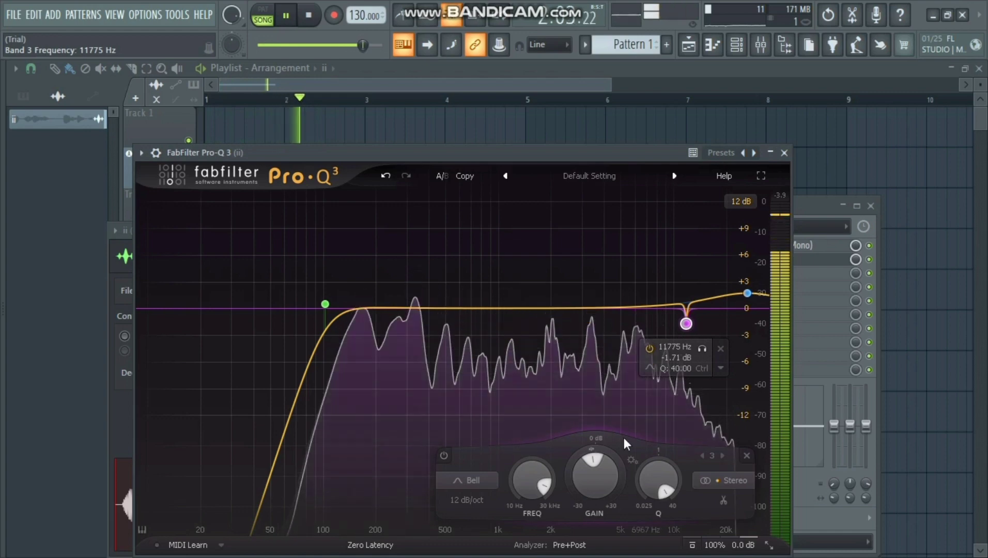
pyautogui.moveTo(594, 458); pyautogui.dragTo(567, 504)
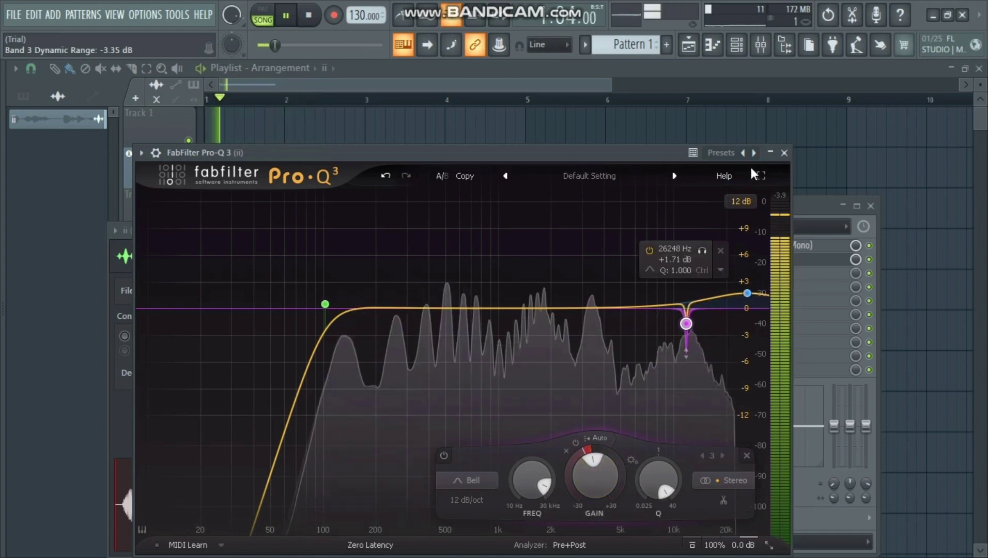
pyautogui.click(784, 155)
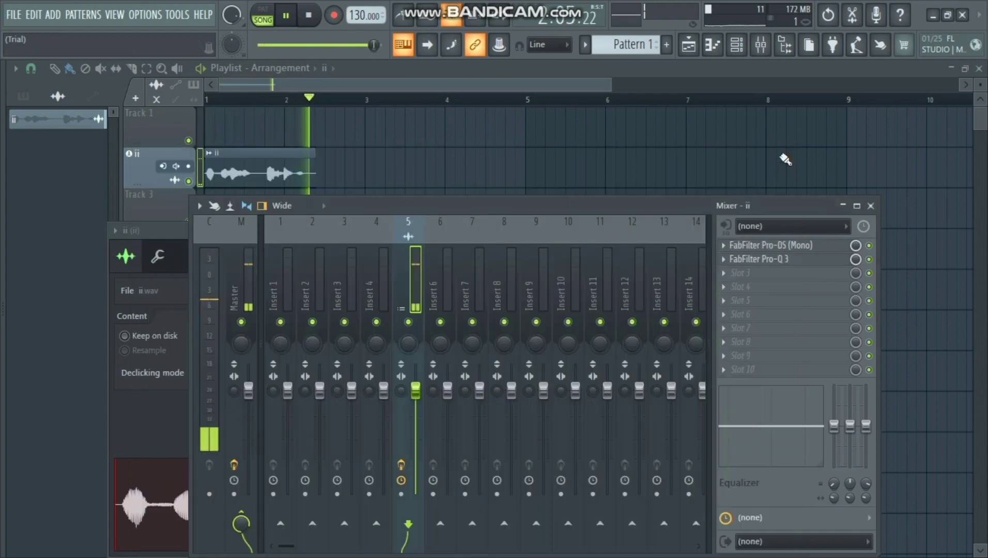
pyautogui.press('space')
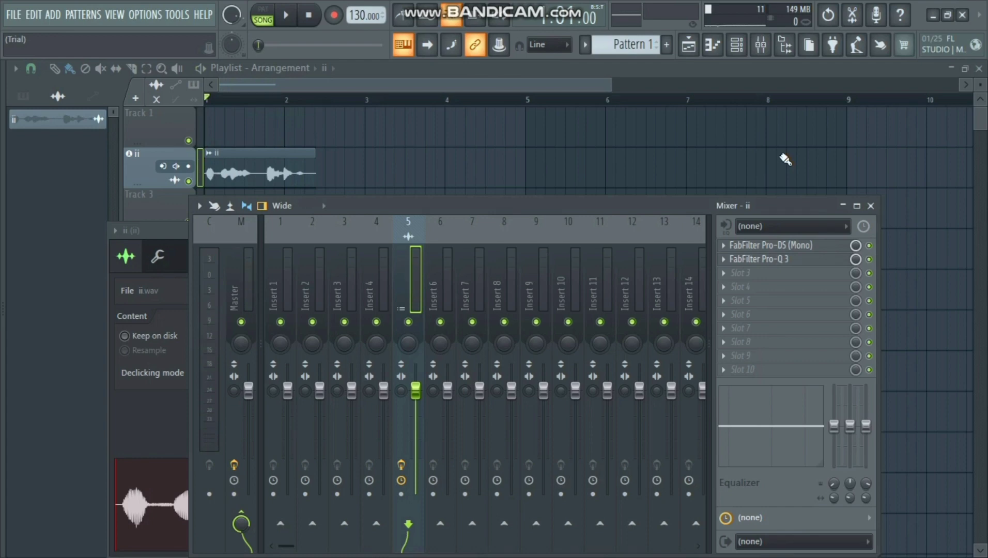
# - Insert Fruity Reeverb 2 in slot 3 of the ii mixer track and increase its room size
pyautogui.click(749, 278)
pyautogui.moveTo(735, 234)
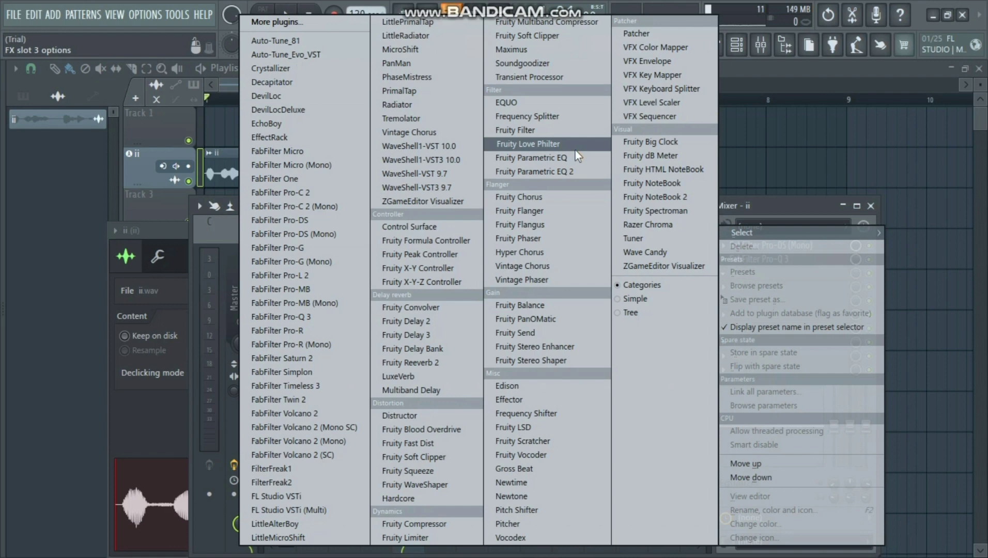
pyautogui.click(445, 371)
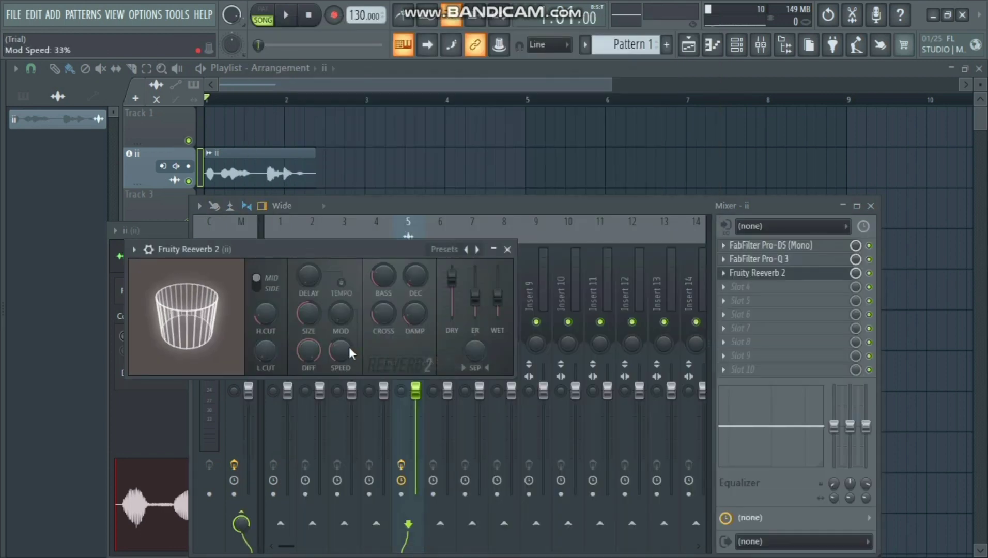
pyautogui.moveTo(258, 356); pyautogui.dragTo(263, 356)
pyautogui.moveTo(318, 306); pyautogui.dragTo(318, 284)
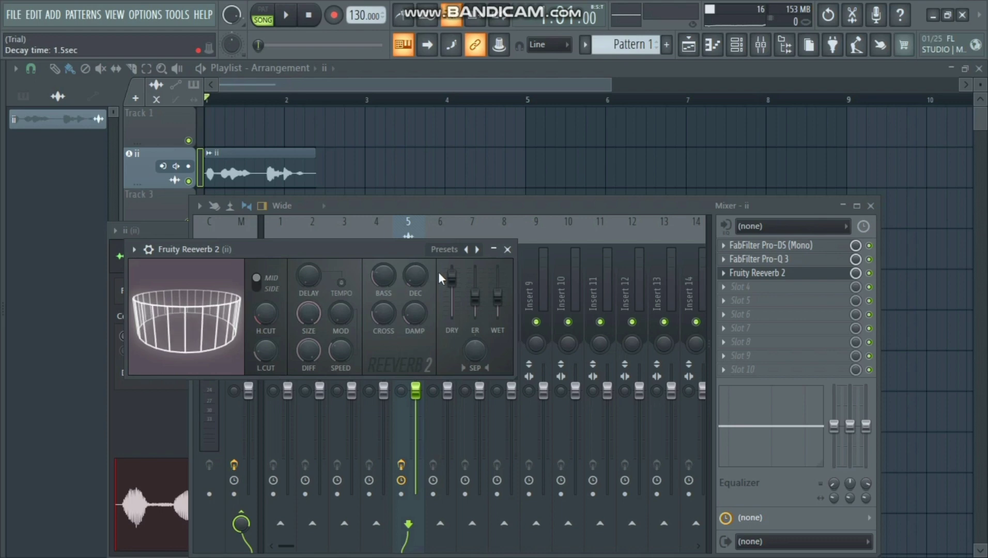
# - Lower the reverb's dry level to minimum, raise its wet level to near maximum, adjust the decay and close the plugin
pyautogui.moveTo(453, 277); pyautogui.dragTo(497, 275)
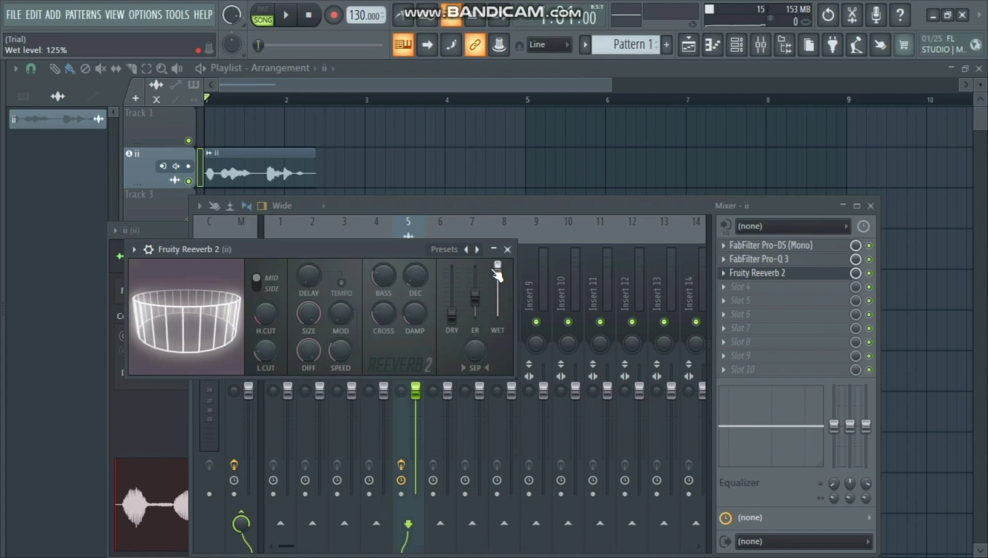
pyautogui.moveTo(412, 274); pyautogui.dragTo(413, 262)
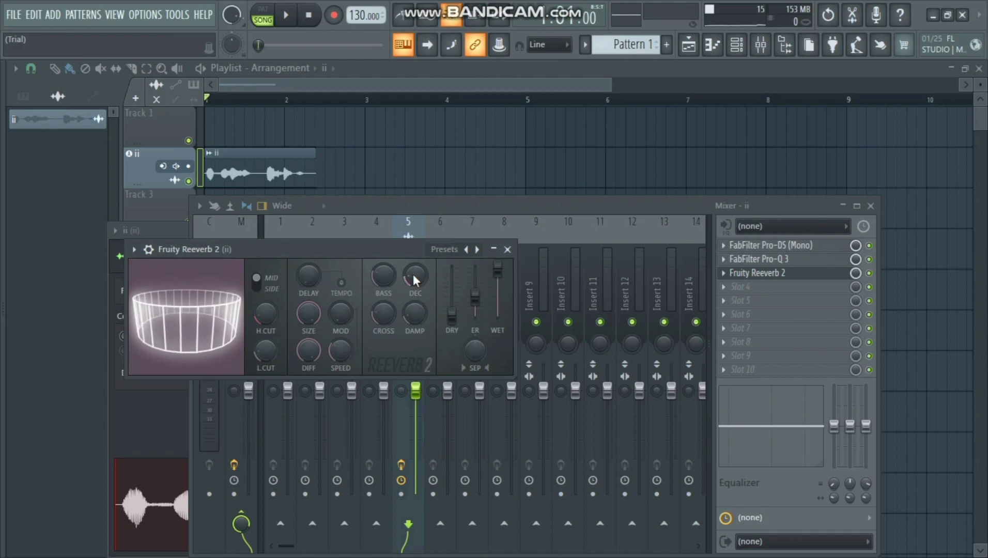
pyautogui.click(509, 250)
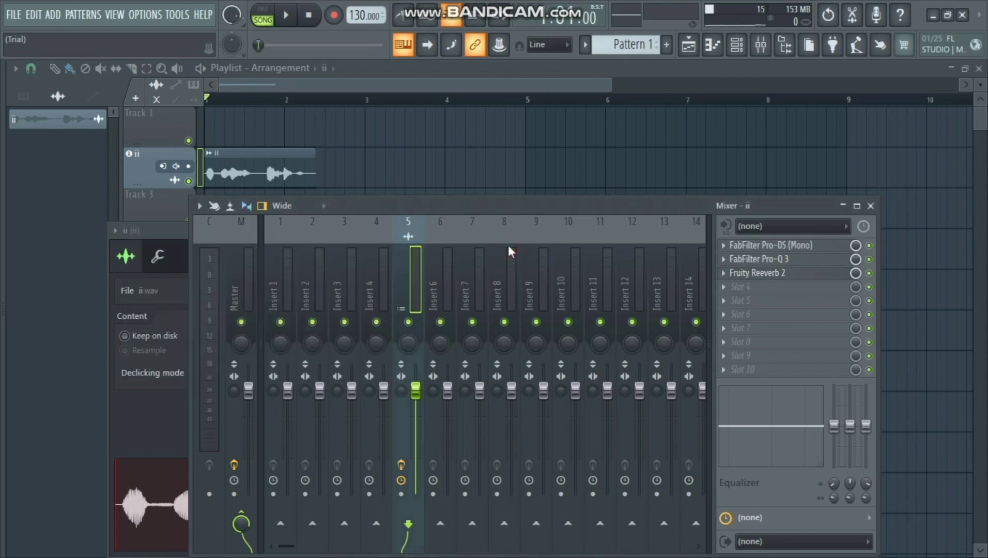
# - Close the mixer and audio clip windows, and time-select the first syllable of the ii clip in the playlist
pyautogui.click(870, 206)
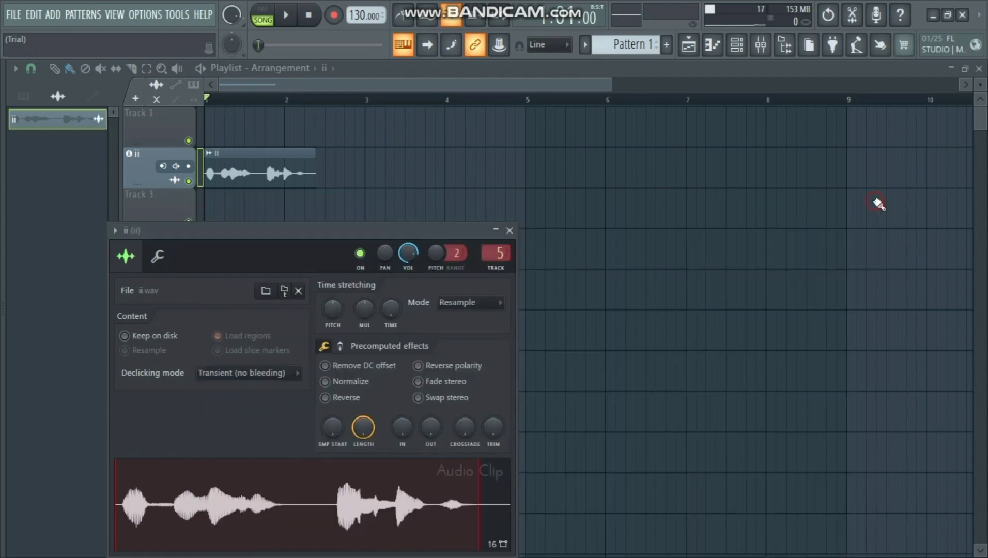
pyautogui.click(510, 231)
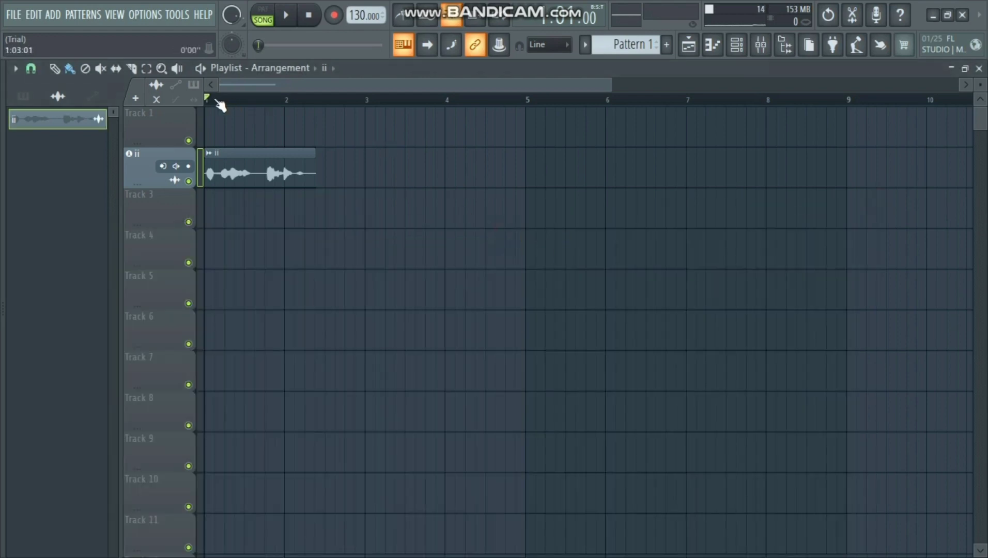
pyautogui.scroll(10, 220, 101)
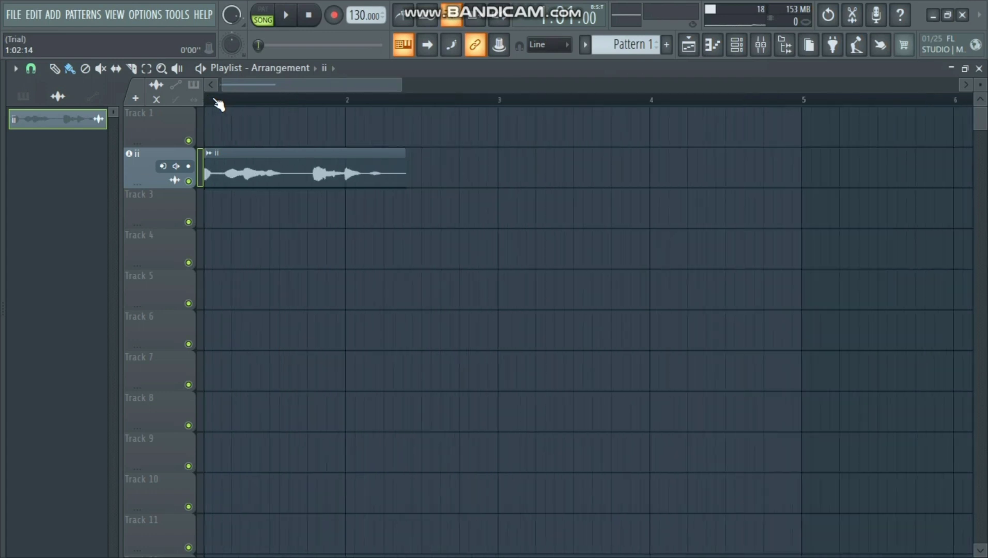
pyautogui.moveTo(240, 83); pyautogui.dragTo(198, 88)
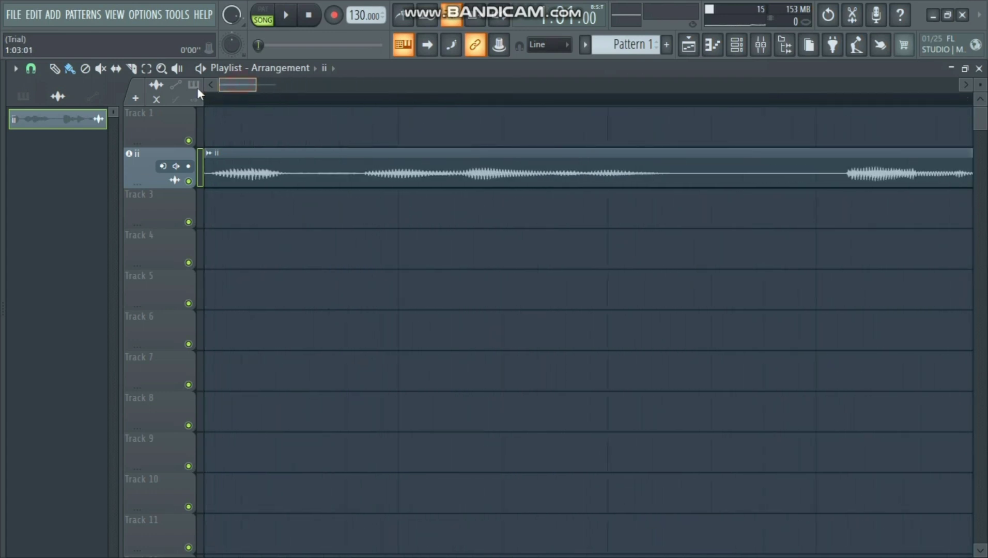
pyautogui.moveTo(318, 100); pyautogui.dragTo(206, 100)
pyautogui.click(262, 265)
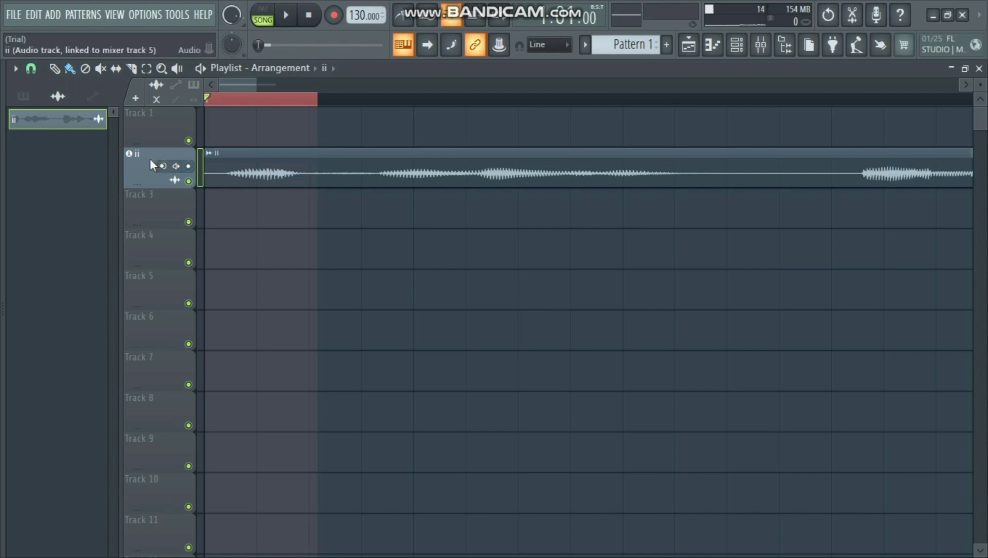
# - Consolidate the ii track over the time selection, rendering to 16Bit int stereo WAV with the tail set to Leave remainder
pyautogui.rightClick(136, 169)
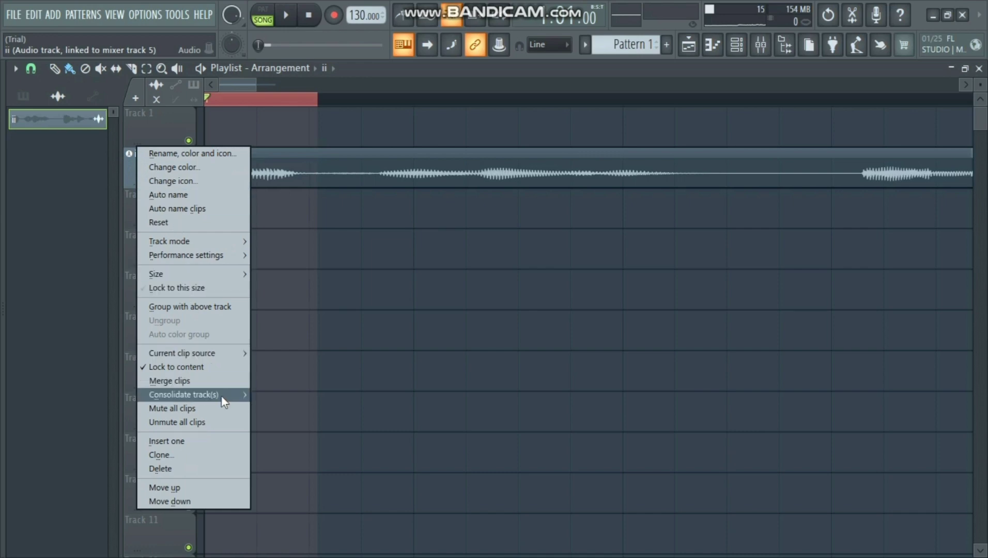
pyautogui.moveTo(222, 394)
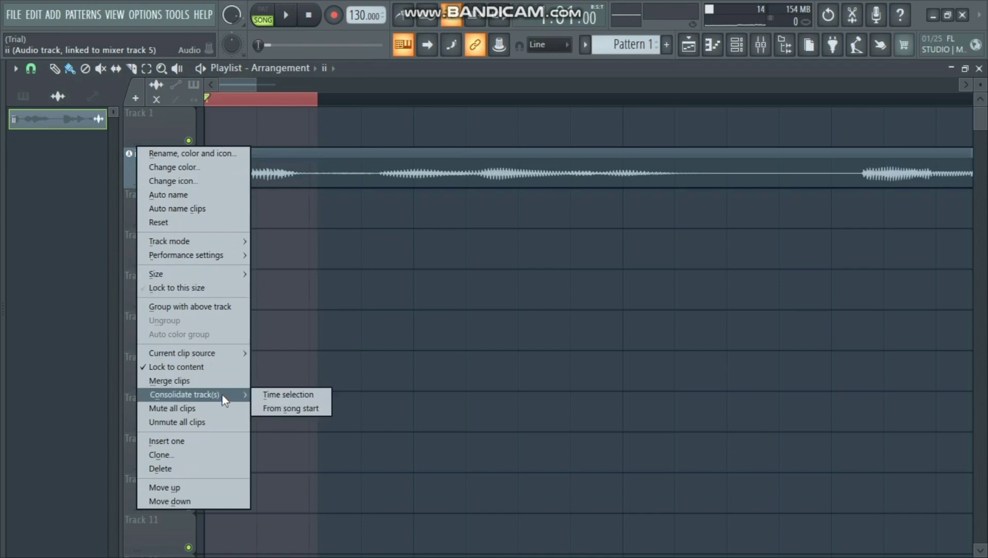
pyautogui.click(272, 397)
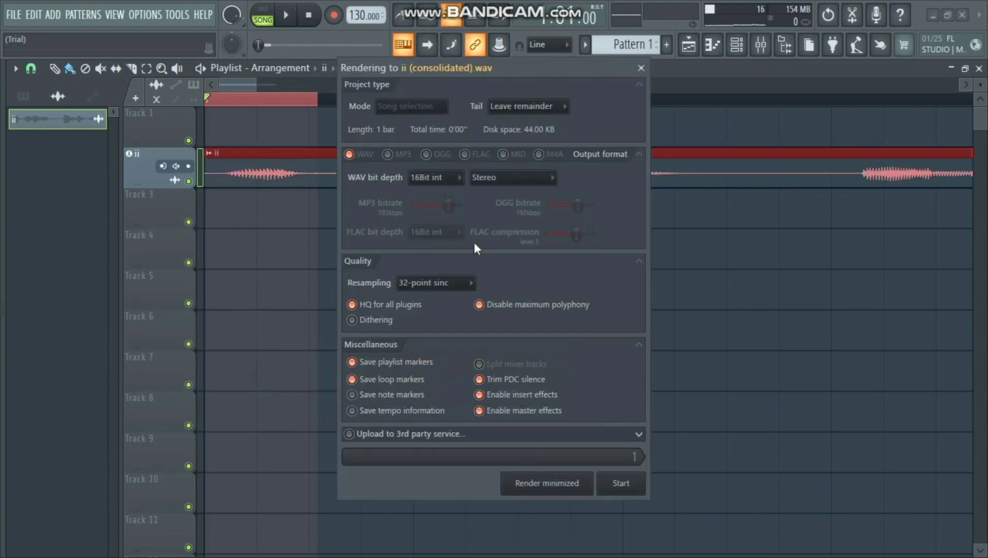
pyautogui.click(557, 107)
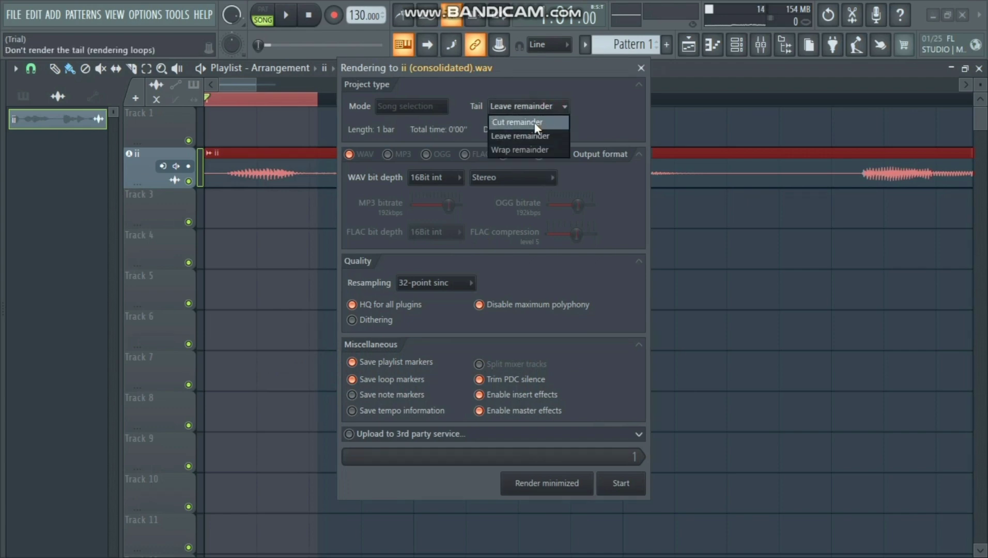
pyautogui.click(524, 136)
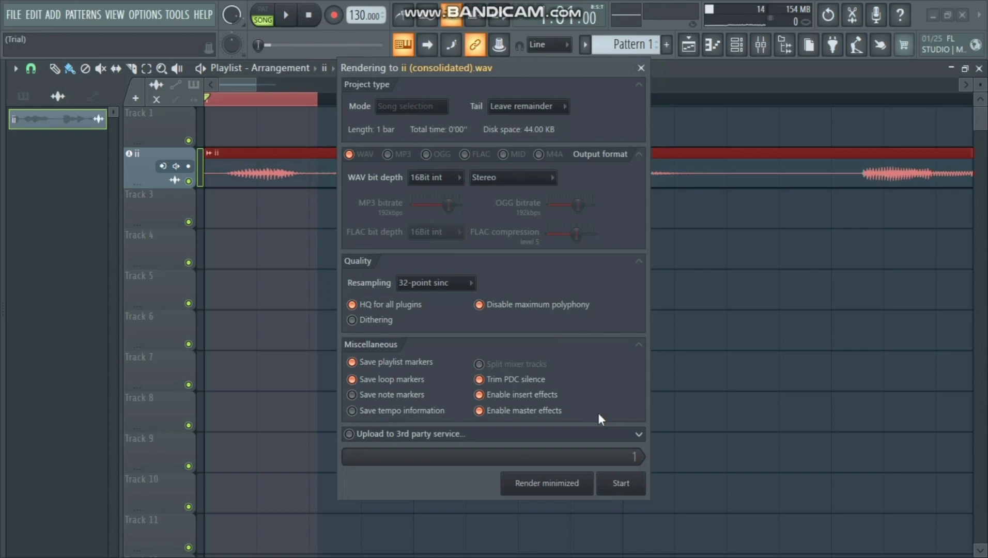
pyautogui.click(622, 484)
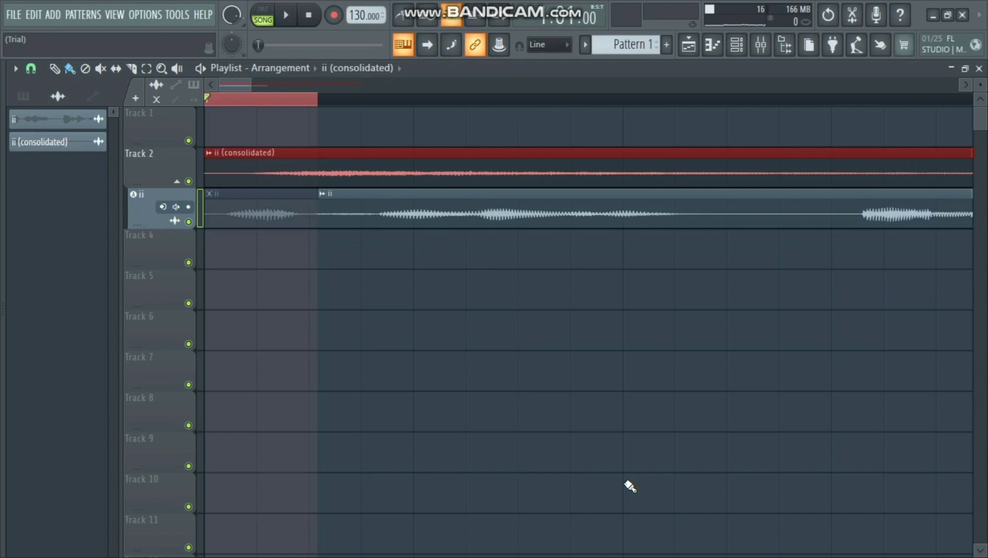
# - Clear the time selection, solo Track 2 and play the consolidated reverb clip to check it
pyautogui.click(218, 103)
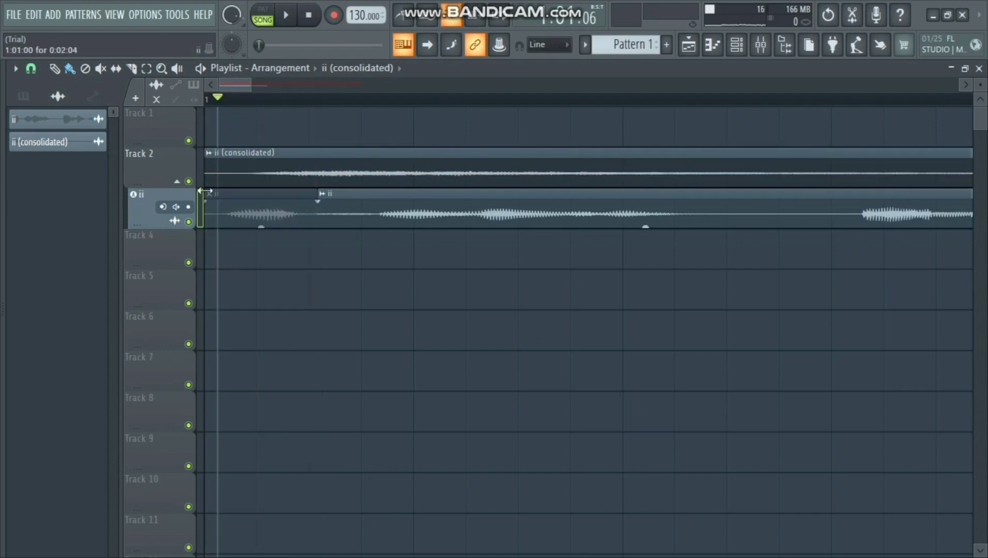
pyautogui.rightClick(189, 181)
pyautogui.press('space')
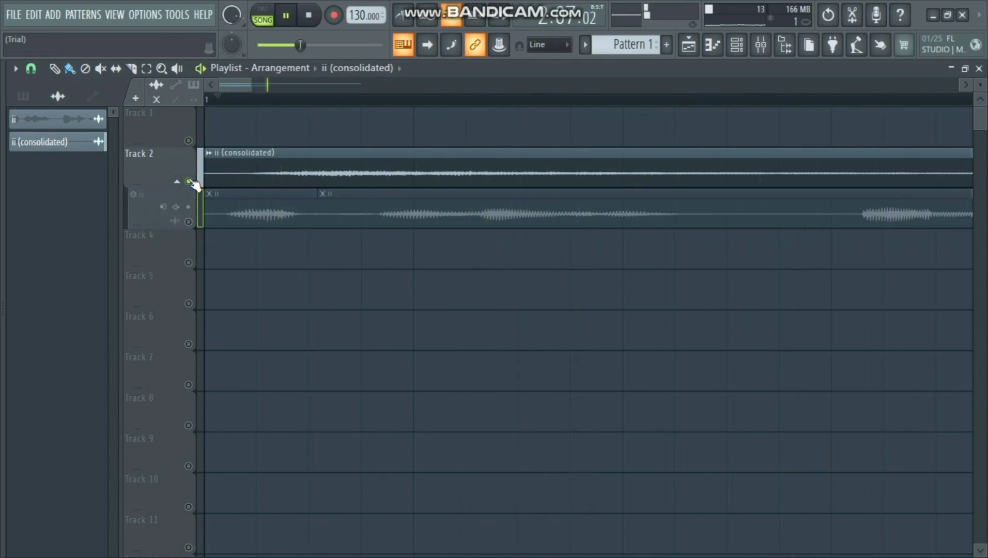
pyautogui.press('space')
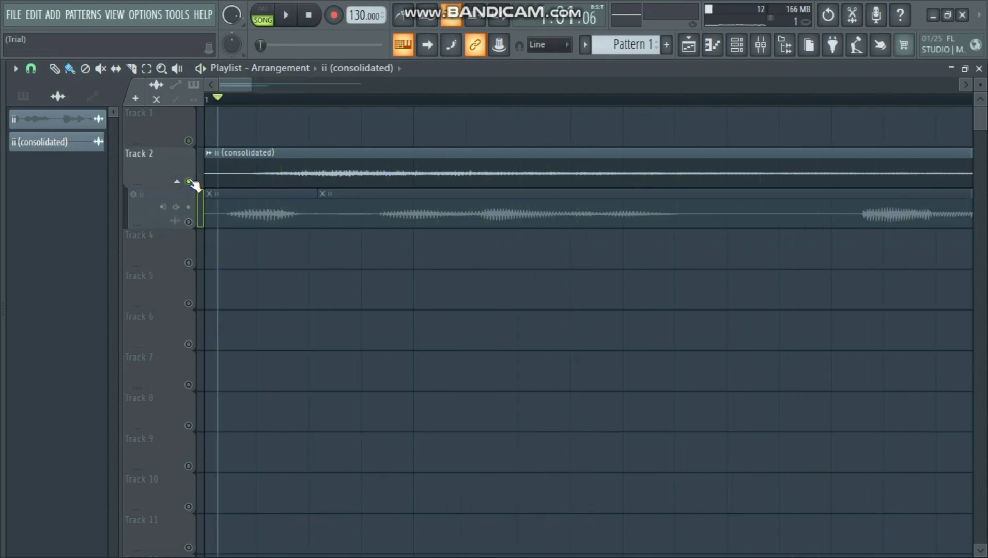
# - Reverse the ii (consolidated) audio clip through its precomputed effects and close its settings window
pyautogui.doubleClick(340, 161)
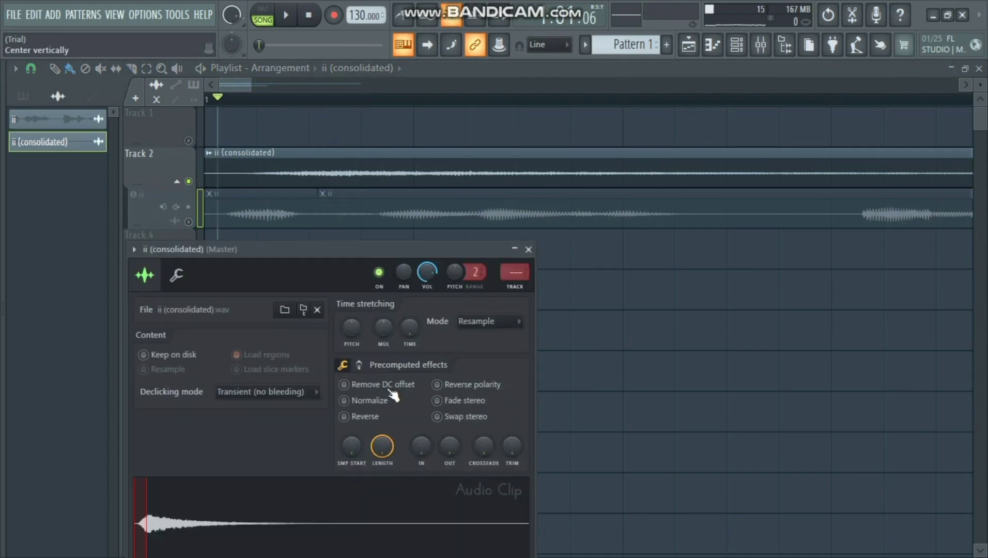
pyautogui.click(373, 421)
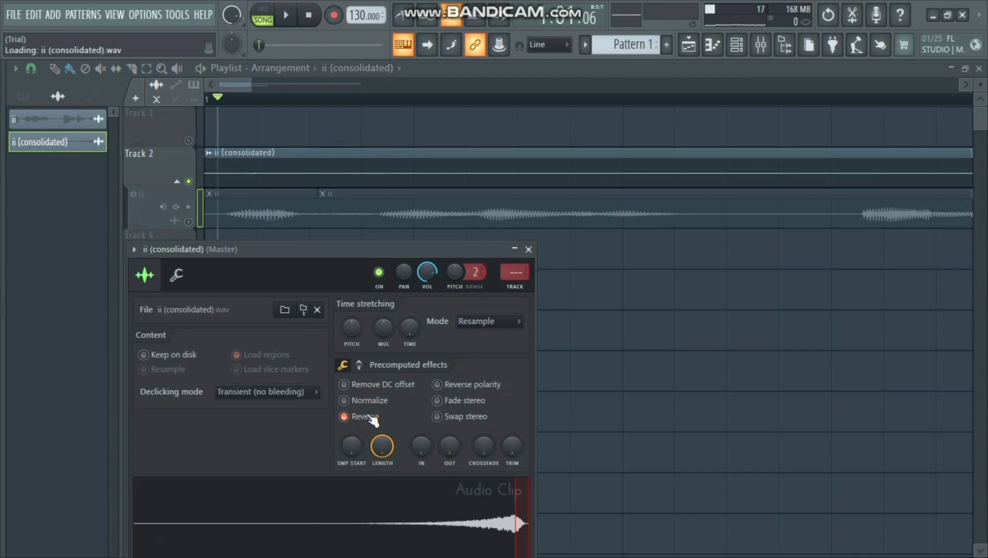
pyautogui.click(528, 249)
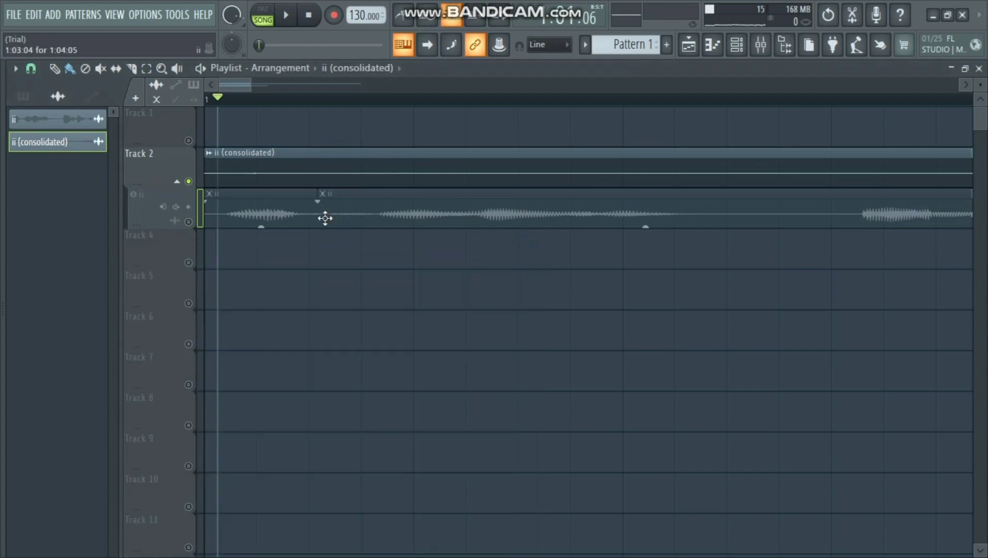
# - Unmute the ii track, delete its muted first slice and extend the remaining ii clip back to the song start
pyautogui.click(190, 223)
pyautogui.rightClick(264, 220)
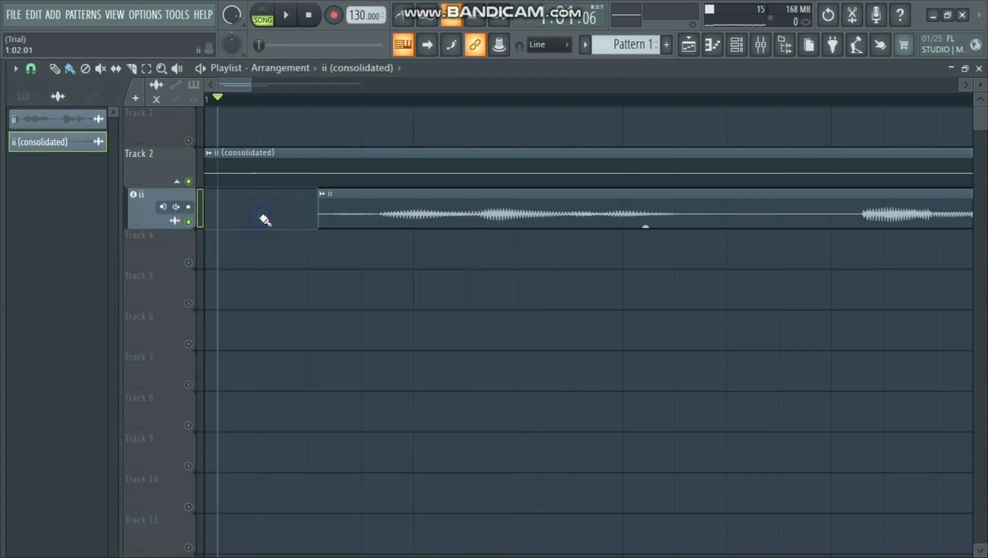
pyautogui.moveTo(317, 195); pyautogui.dragTo(205, 194)
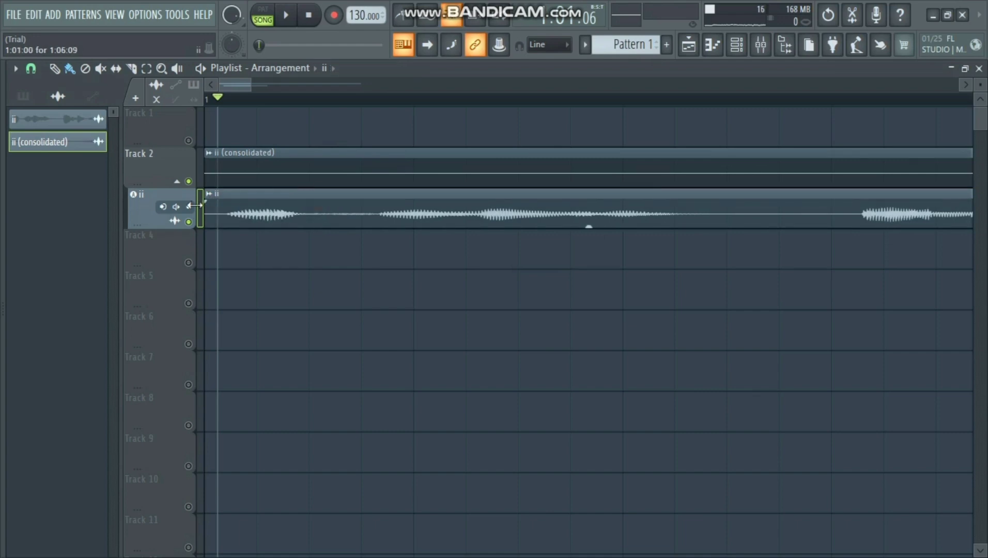
pyautogui.scroll(-4, 338, 101)
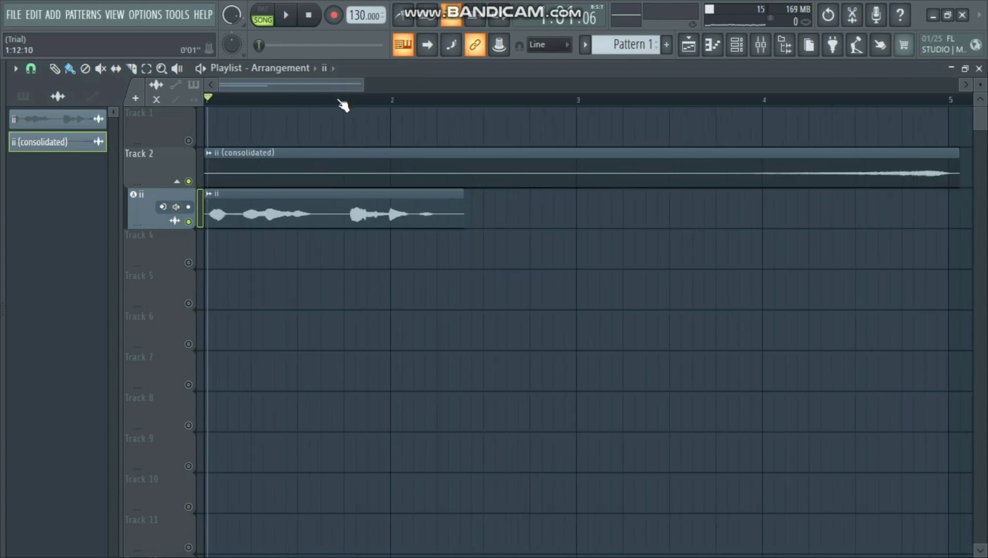
# - Move the ii clip to just before bar 5 so its first syllable meets the end of the reversed reverb clip
pyautogui.scroll(-4, 342, 103)
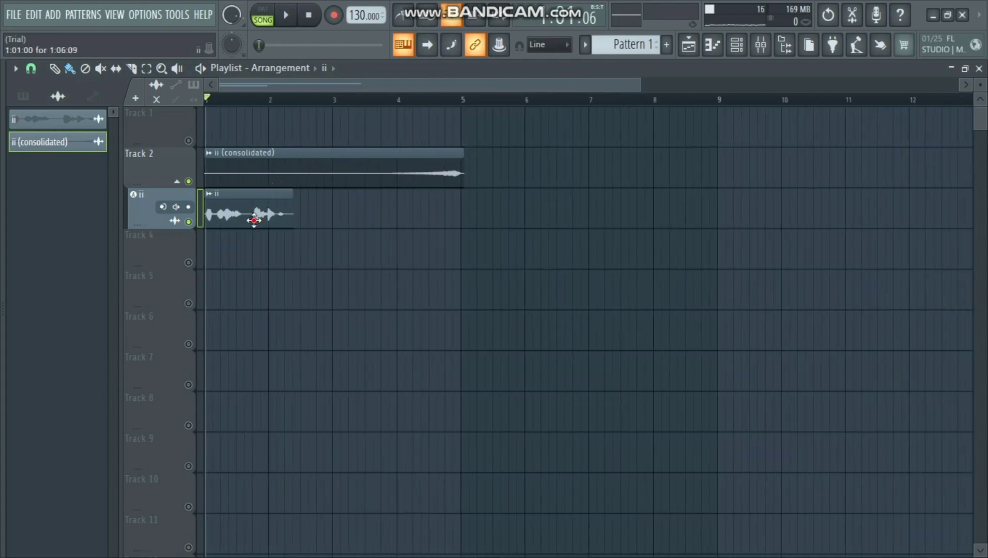
pyautogui.moveTo(254, 220); pyautogui.dragTo(501, 192)
pyautogui.scroll(7, 465, 105)
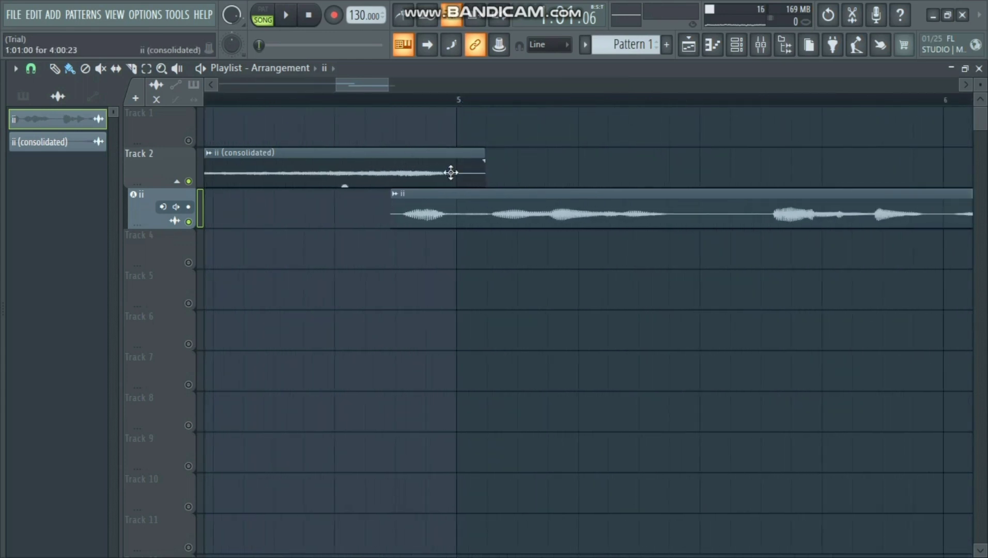
pyautogui.moveTo(447, 214); pyautogui.dragTo(453, 215)
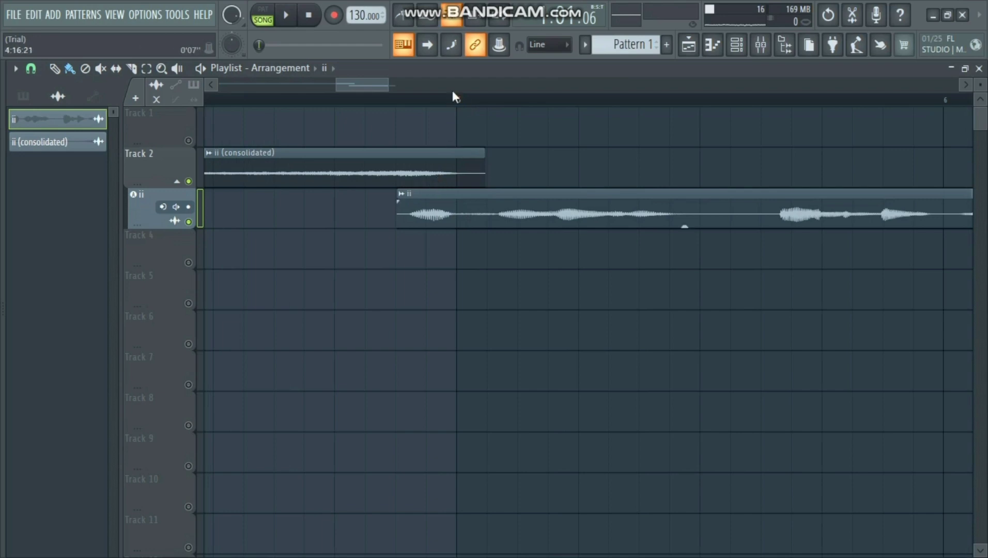
# - Play the arrangement to check the transition from the reversed reverb clip into the ii vocal
pyautogui.scroll(-5, 458, 106)
pyautogui.press('space')
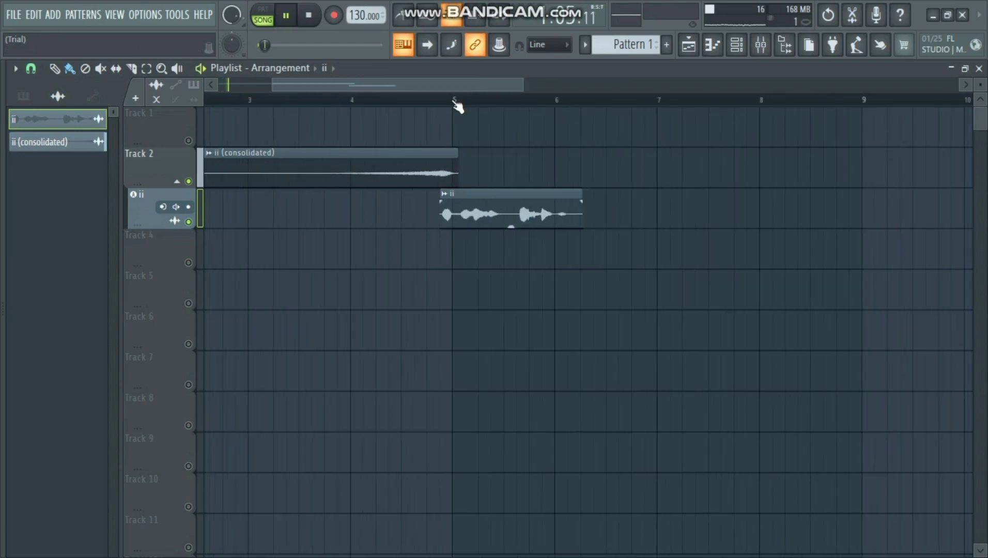
pyautogui.scroll(-3, 457, 106)
pyautogui.scroll(5, 457, 104)
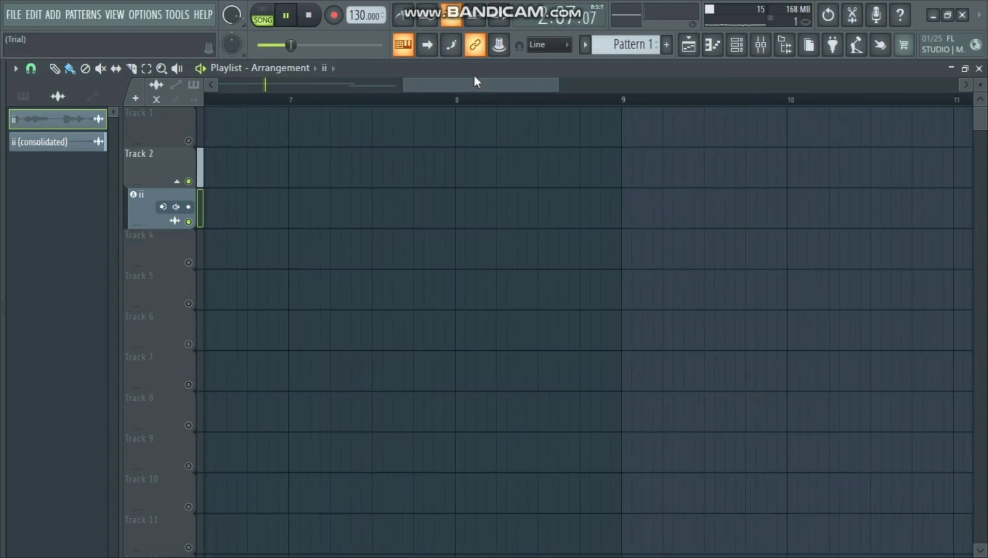
pyautogui.moveTo(472, 81); pyautogui.dragTo(374, 87)
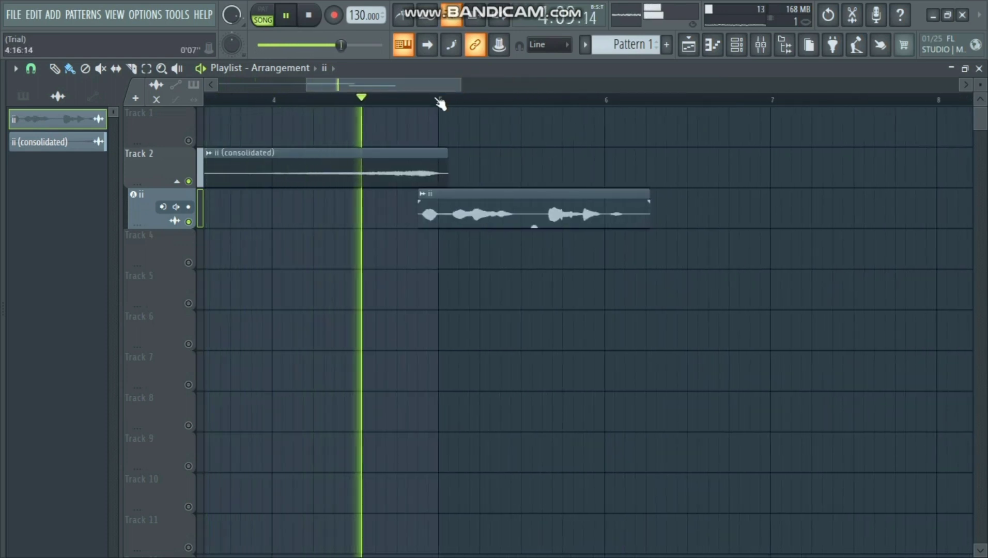
pyautogui.press('space')
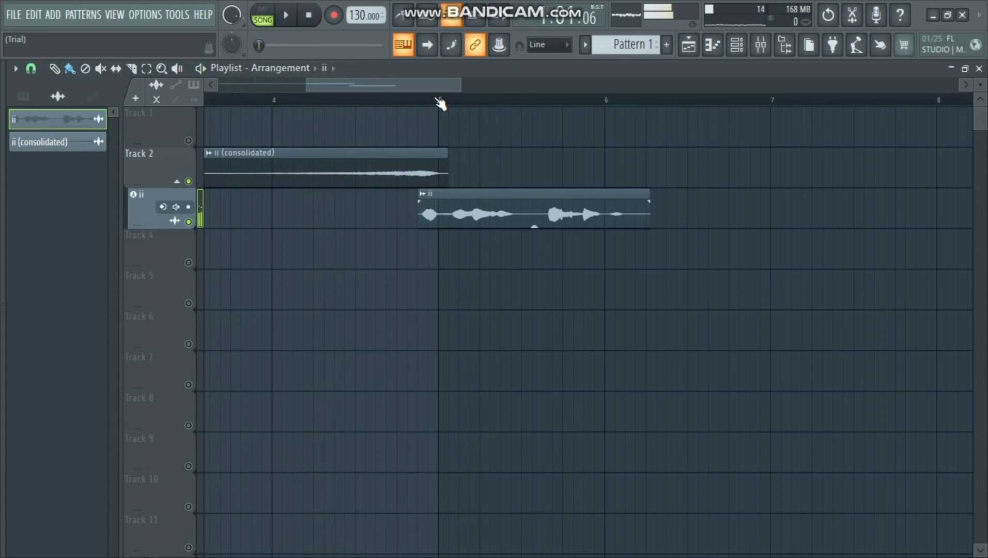
# - On the ii mixer track's Fruity Reeverb 2, raise the dry level, set wet to 30% and decay time to 1.5 sec
pyautogui.click(760, 45)
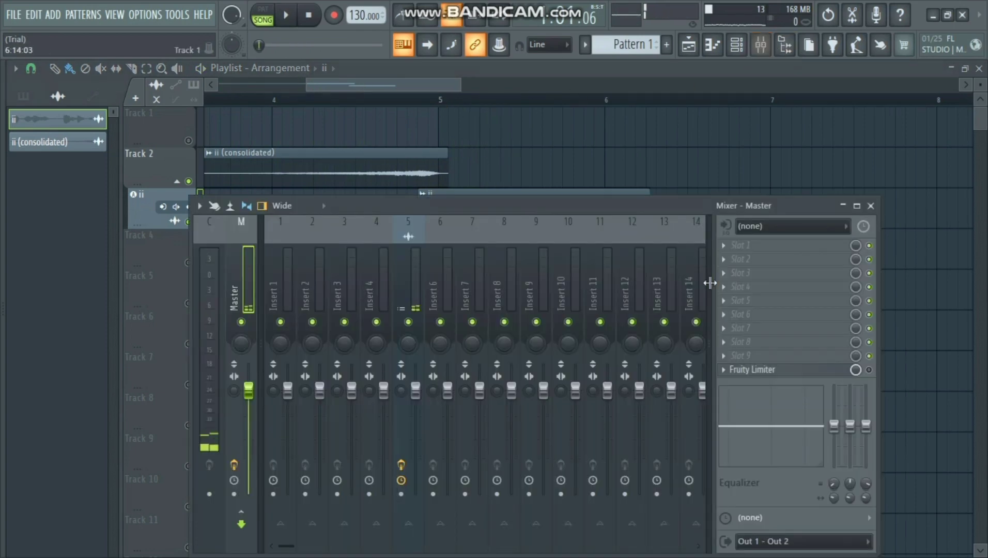
pyautogui.click(415, 291)
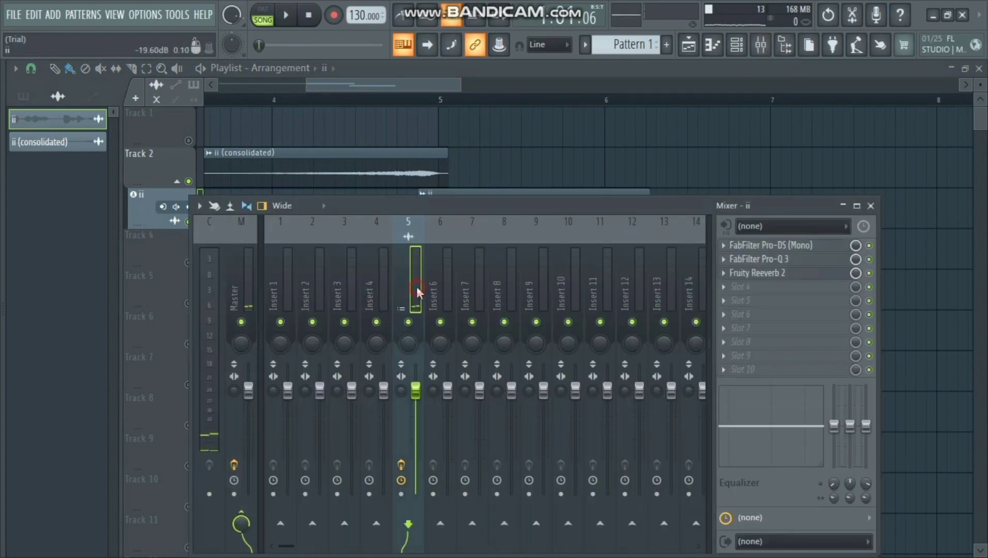
pyautogui.click(778, 274)
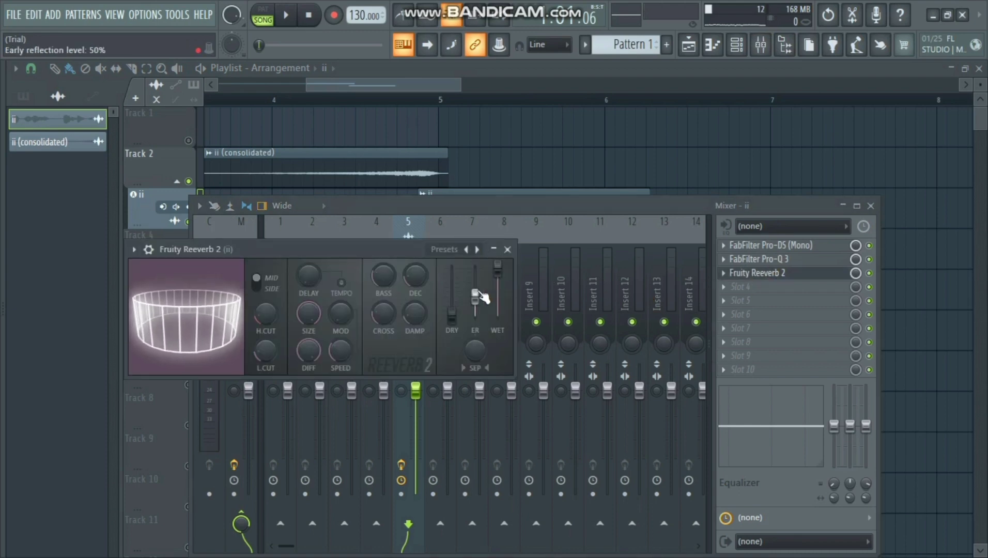
pyautogui.moveTo(452, 314); pyautogui.dragTo(497, 305)
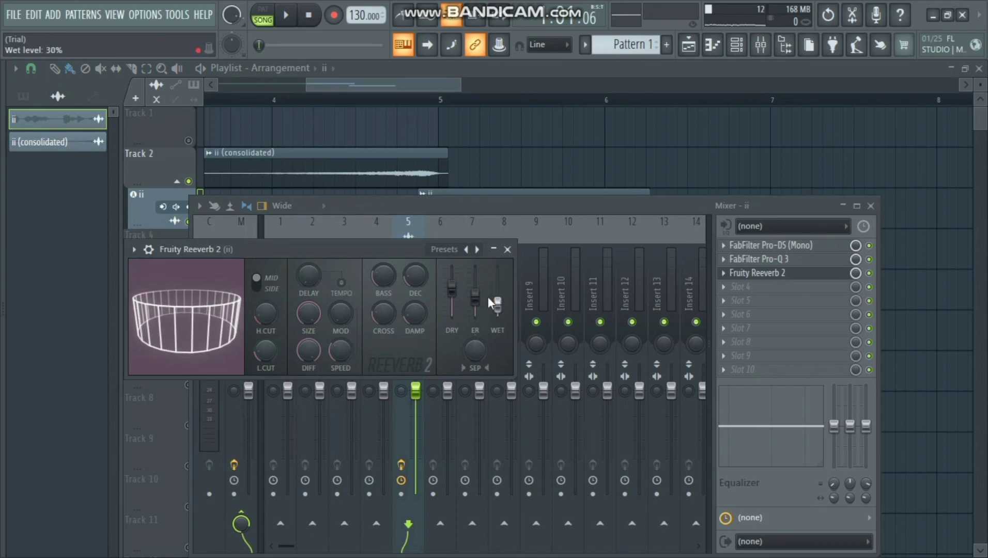
pyautogui.moveTo(419, 274); pyautogui.dragTo(418, 298)
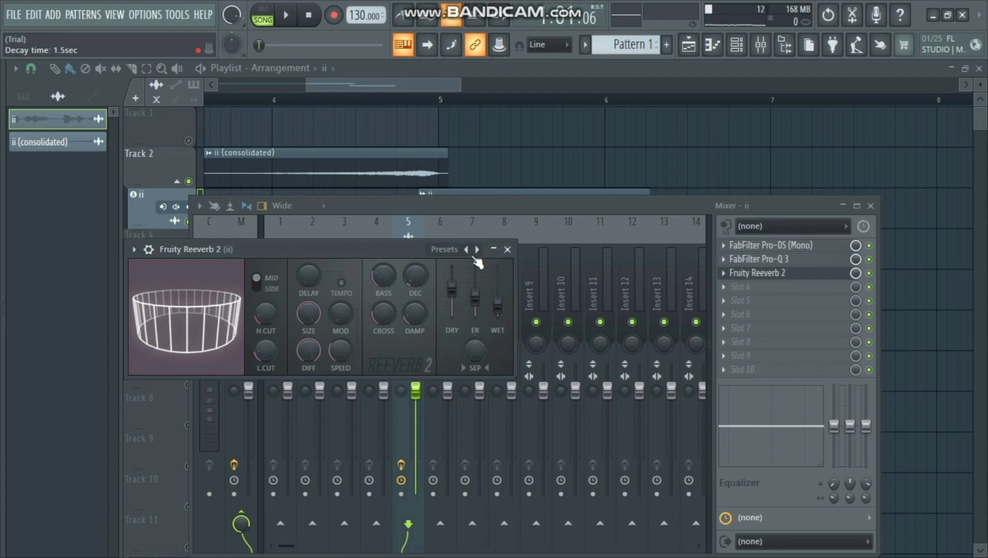
pyautogui.click(507, 249)
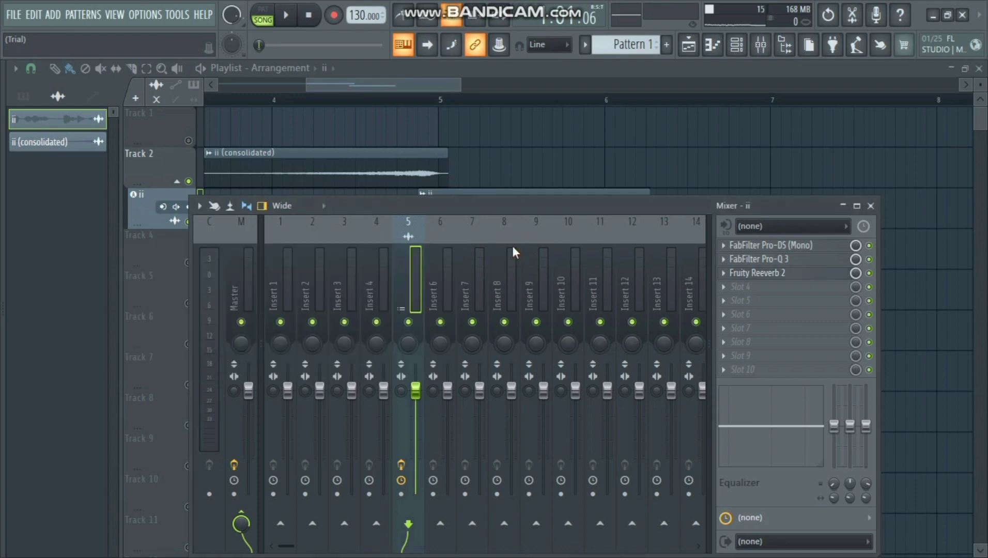
# - Replay the arrangement with the adjusted reverb, shifting the mixer down so both clips can be seen
pyautogui.press('space')
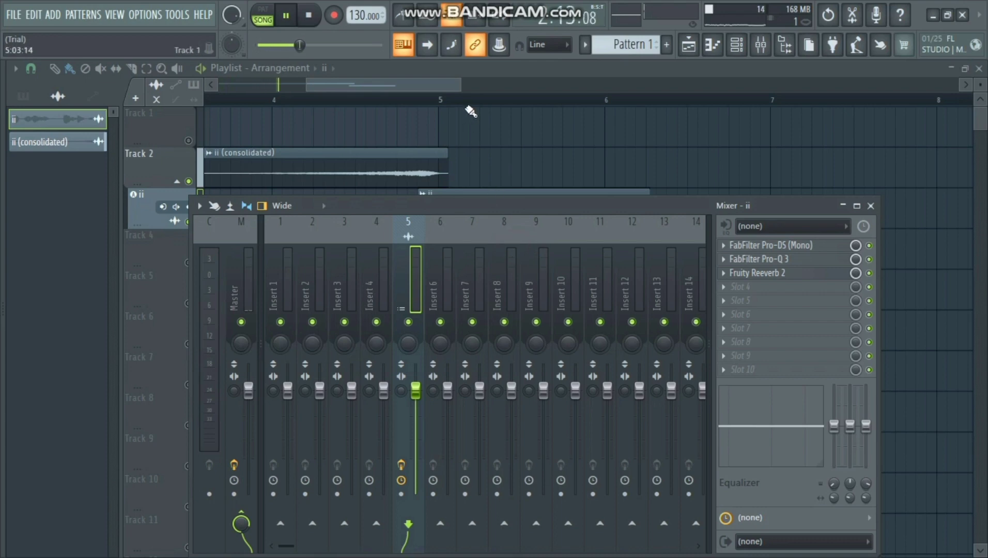
pyautogui.scroll(-3, 470, 111)
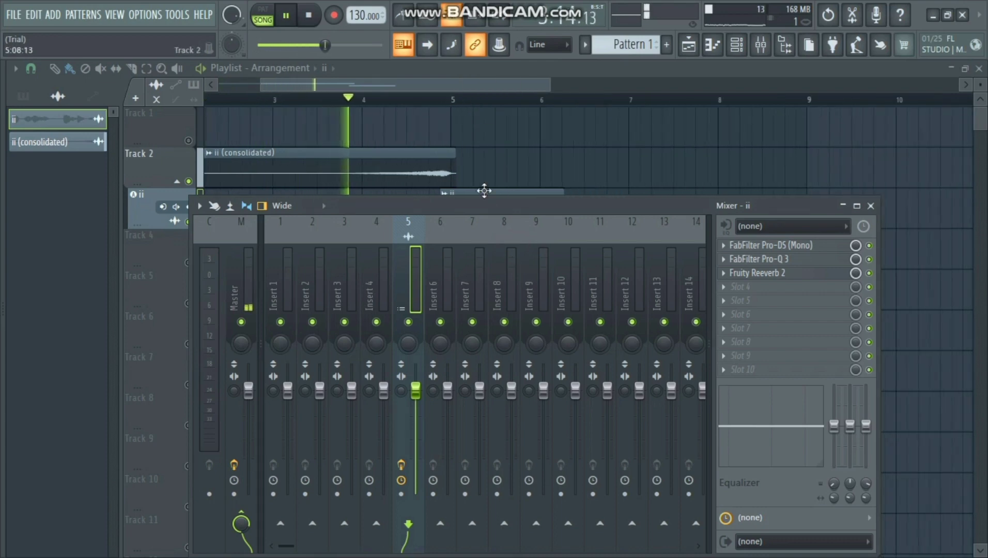
pyautogui.moveTo(478, 202); pyautogui.dragTo(474, 224)
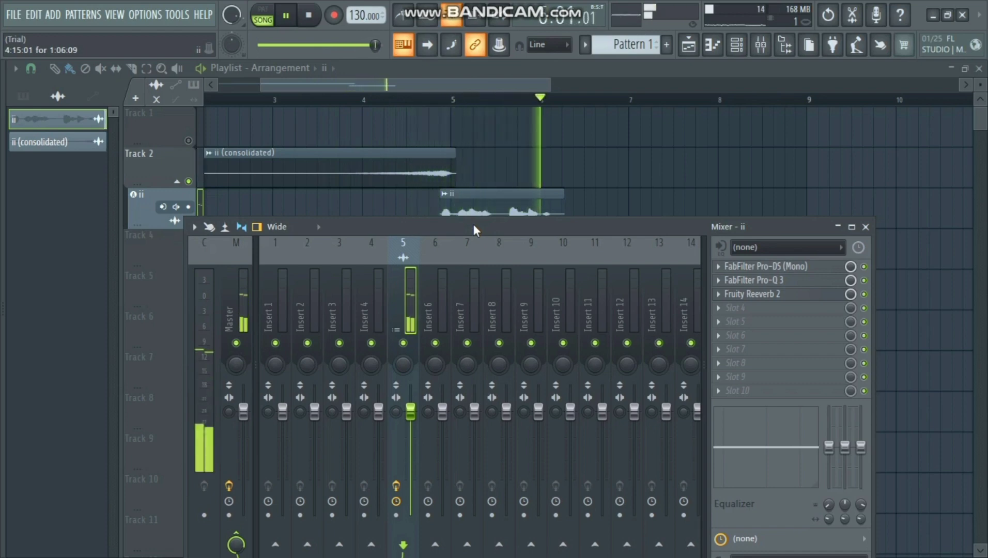
pyautogui.press('space')
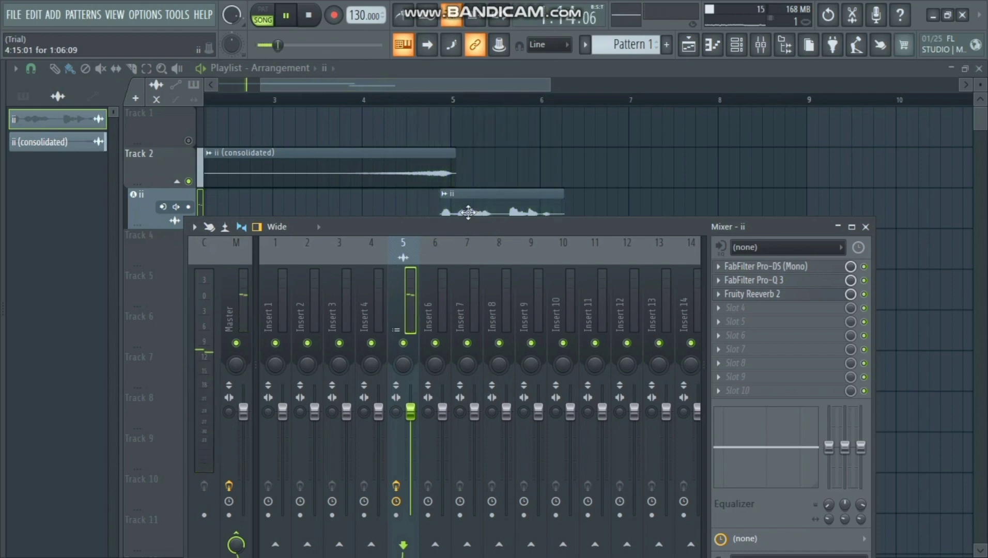
pyautogui.scroll(-3, 520, 97)
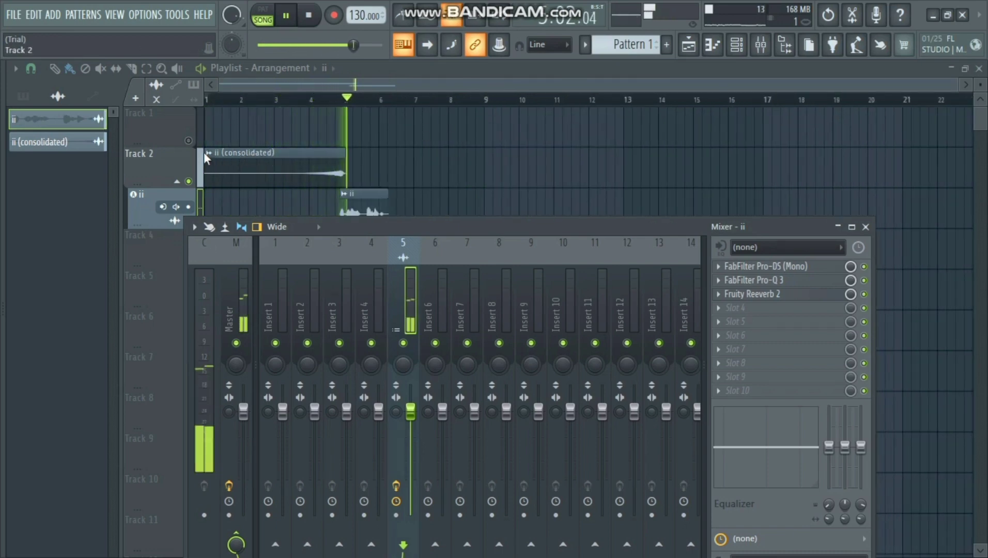
# - Trim the start of the ii (consolidated) clip to shortly before bar 4 and set its declicking mode to Crossfade (bleeding)
pyautogui.press('F9')
pyautogui.moveTo(205, 153); pyautogui.dragTo(301, 154)
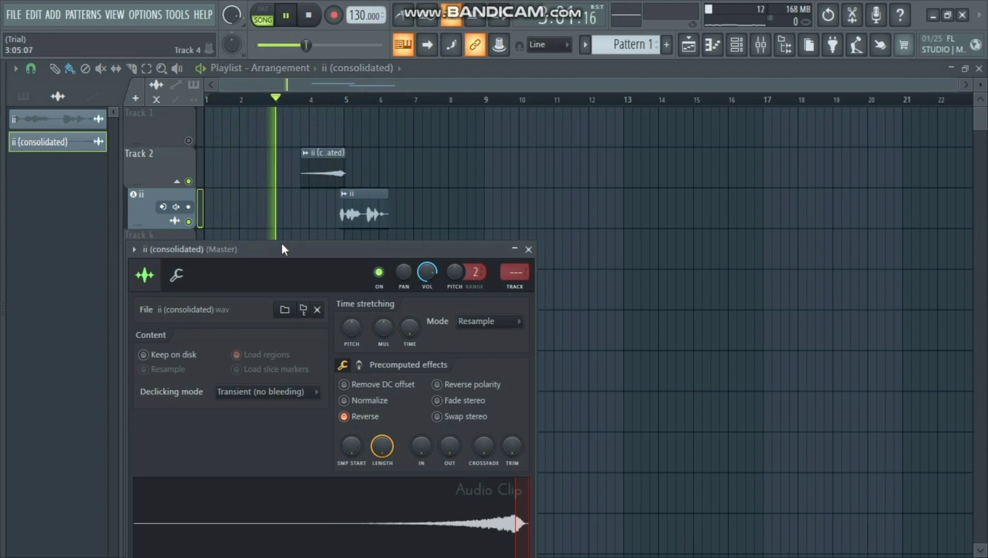
pyautogui.click(284, 397)
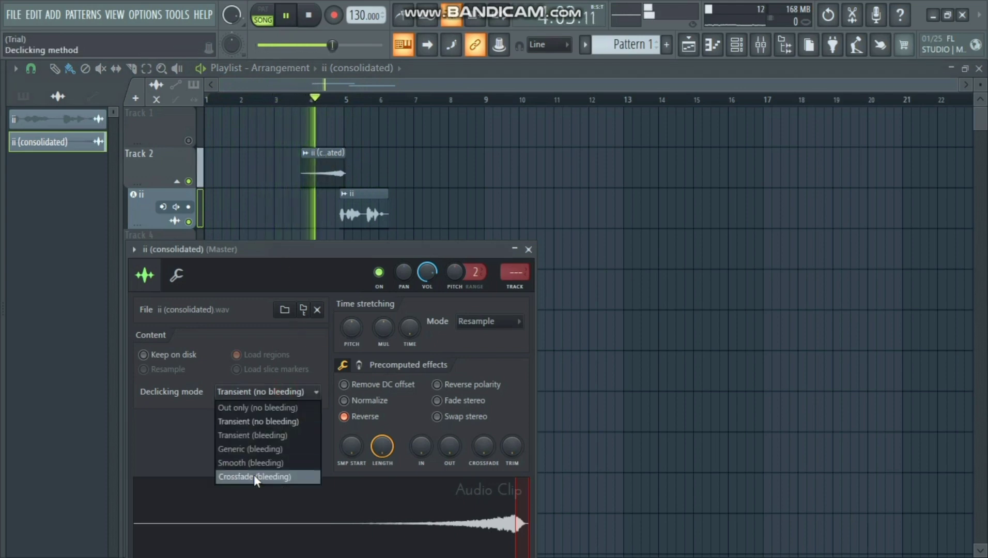
pyautogui.click(255, 478)
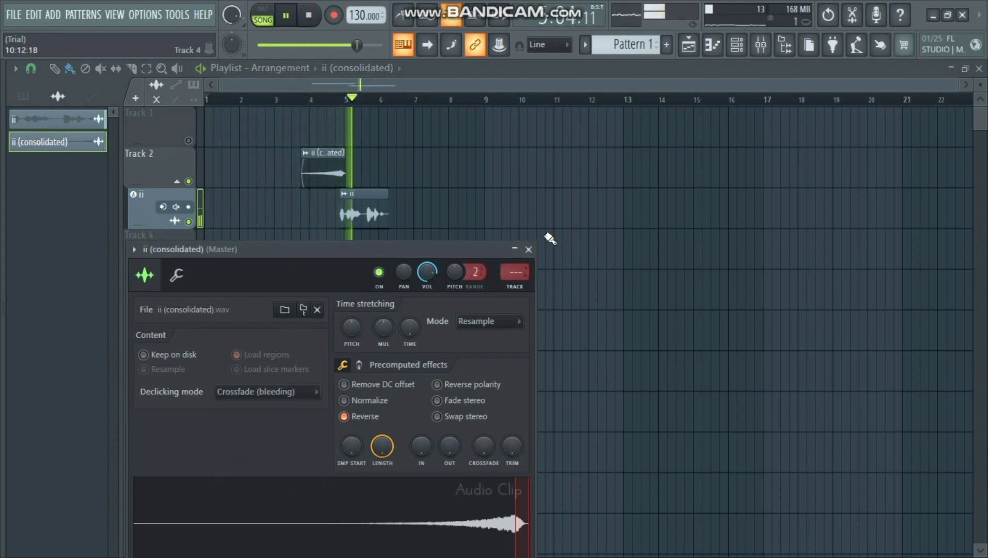
pyautogui.click(529, 249)
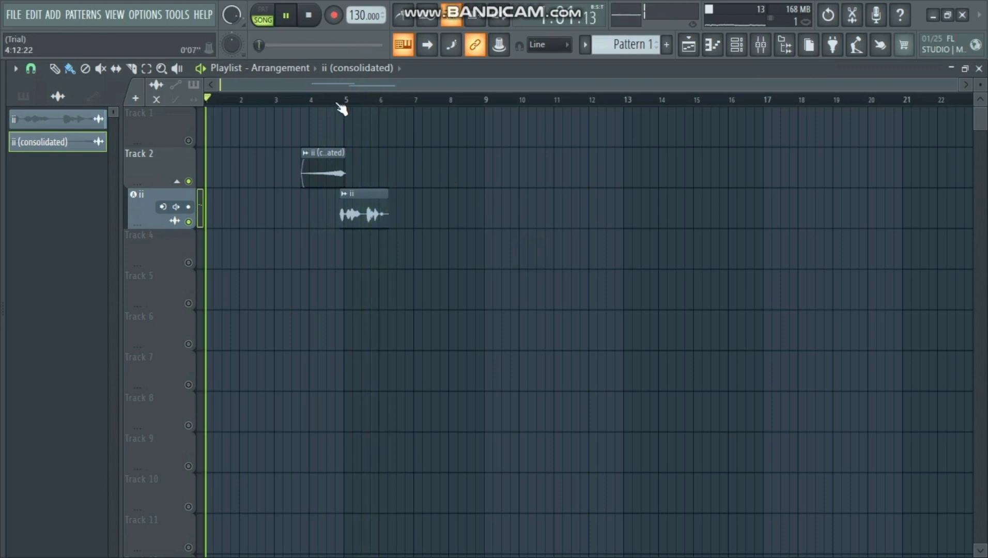
# - Trim the end of the ii (consolidated) clip back to the start of the ii clip and play the result
pyautogui.scroll(3, 342, 106)
pyautogui.scroll(4, 341, 109)
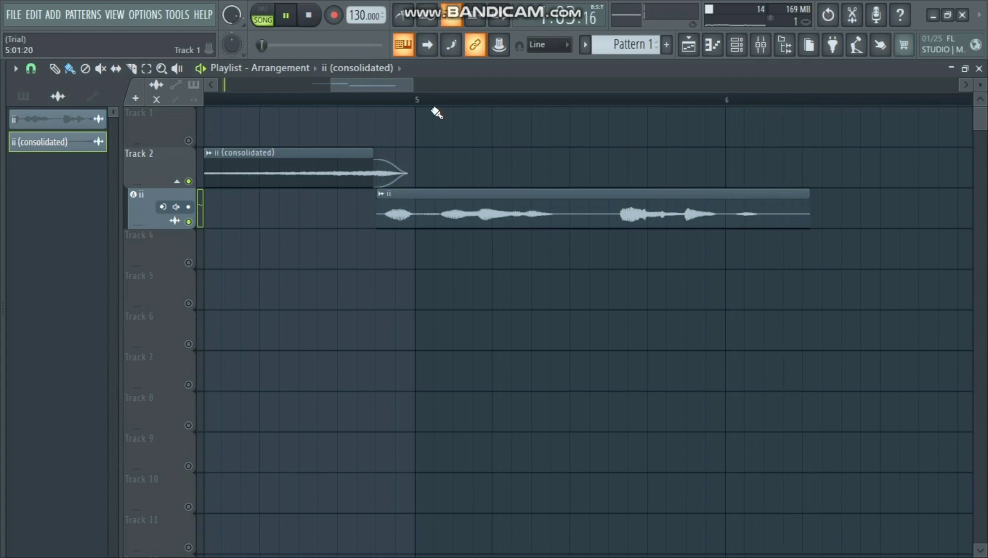
pyautogui.scroll(-5, 431, 104)
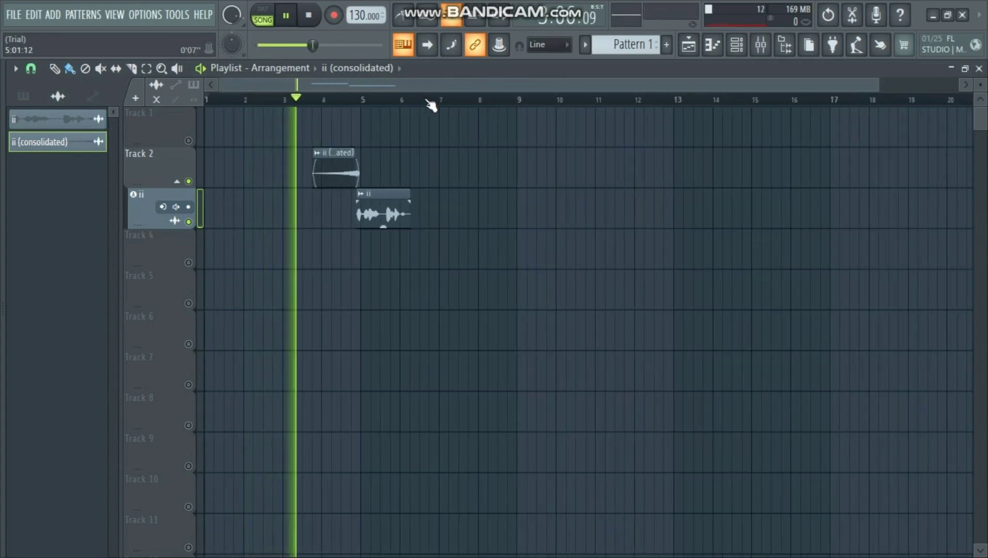
pyautogui.press('space')
pyautogui.press('space')
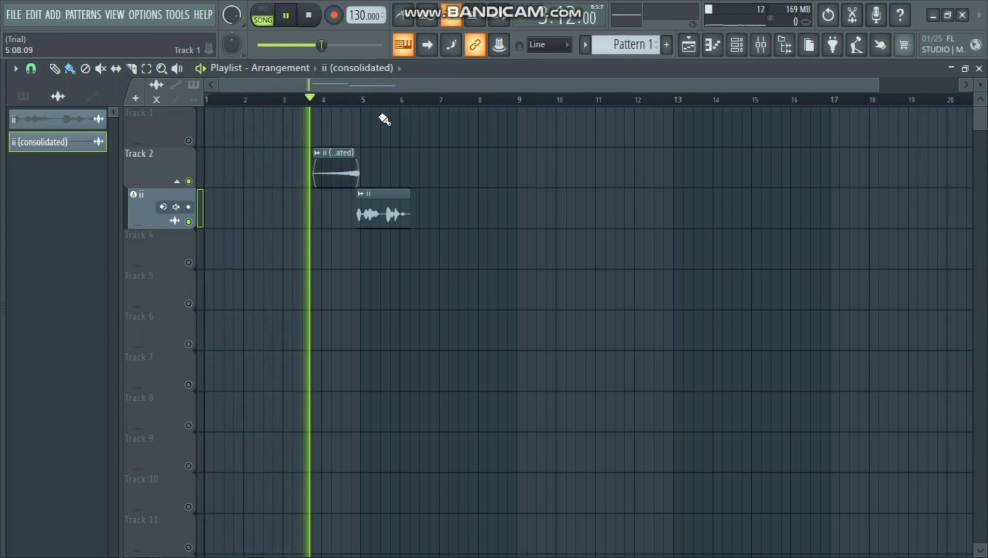
# - Lower the ii (consolidated) clip's channel volume and route its channel to mixer Insert 4
pyautogui.doubleClick(340, 164)
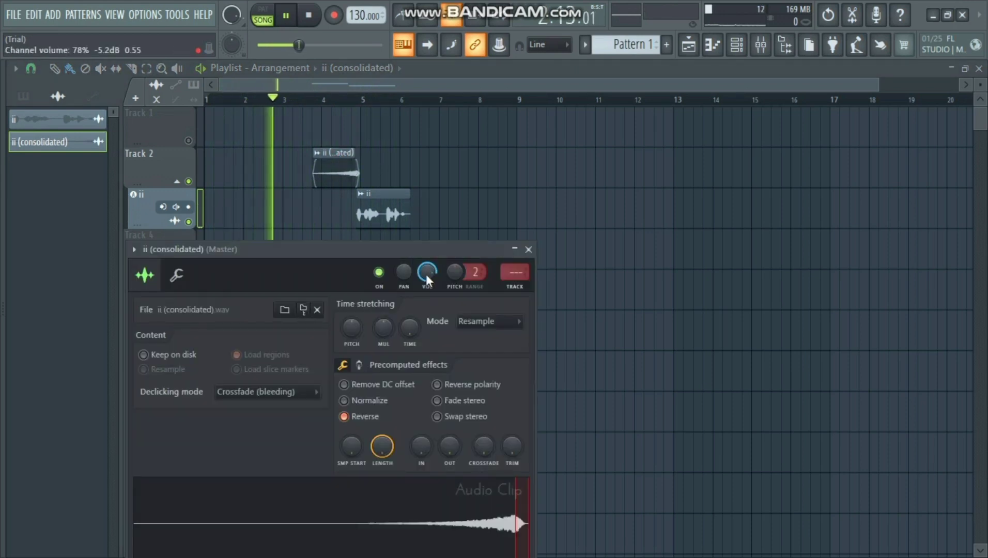
pyautogui.moveTo(427, 271); pyautogui.dragTo(427, 282)
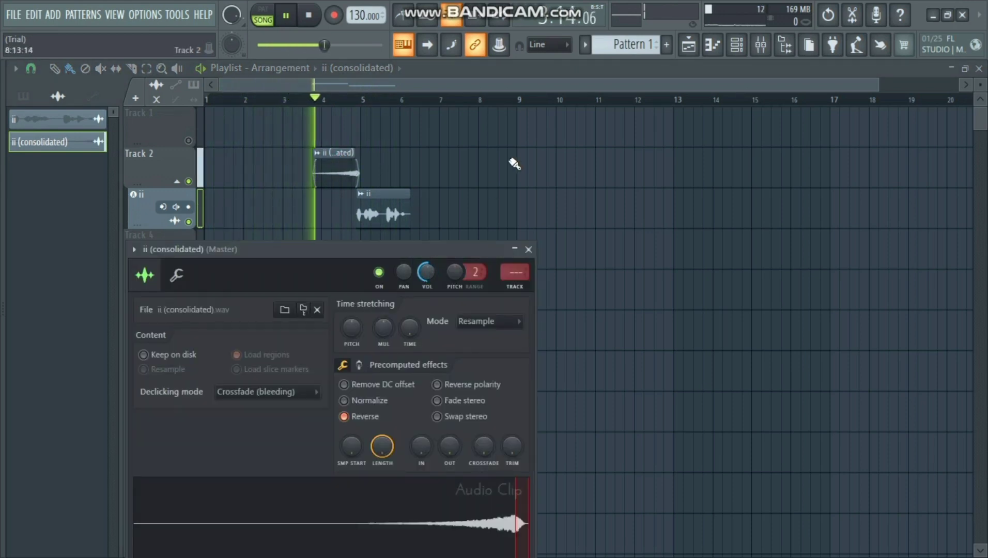
pyautogui.click(763, 46)
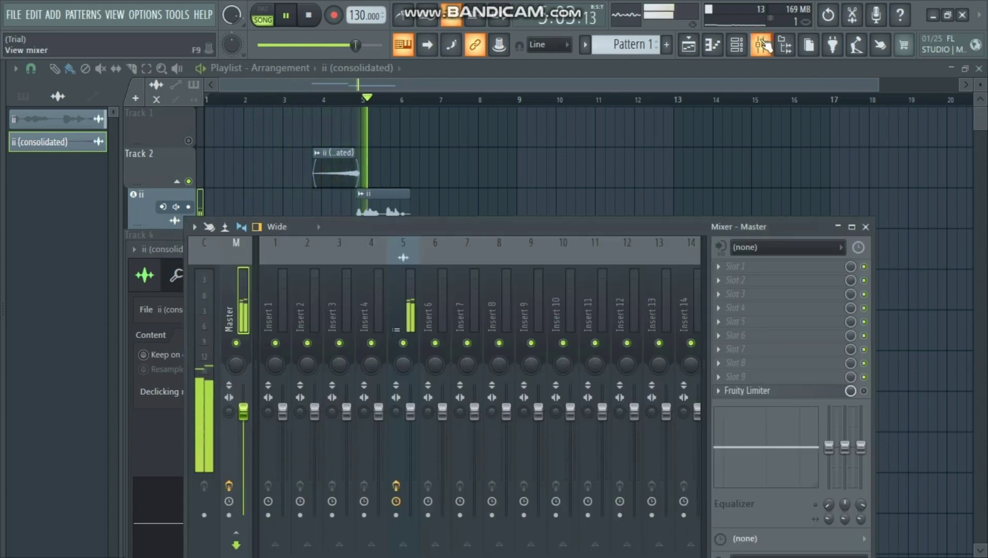
pyautogui.rightClick(379, 288)
pyautogui.moveTo(448, 287)
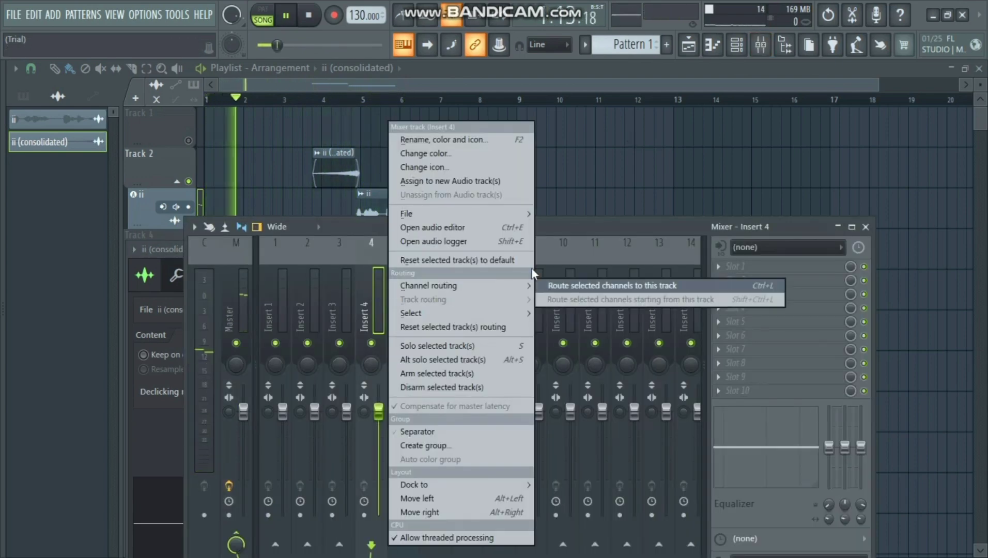
pyautogui.click(554, 284)
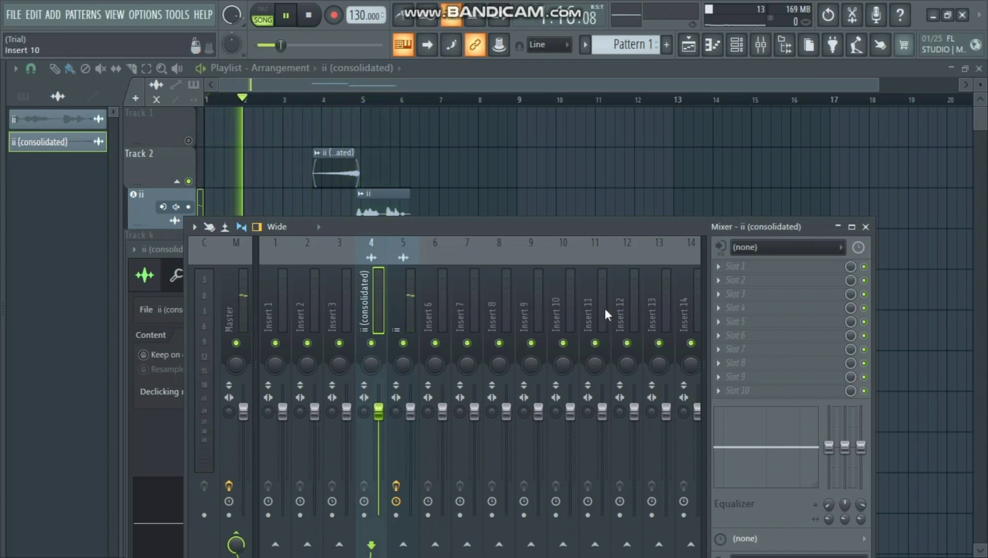
# - Load Fruity PanOMatic in slot 1 of the ii (consolidated) mixer track, lower its volume and raise the LFO amount with VOL as target
pyautogui.click(731, 266)
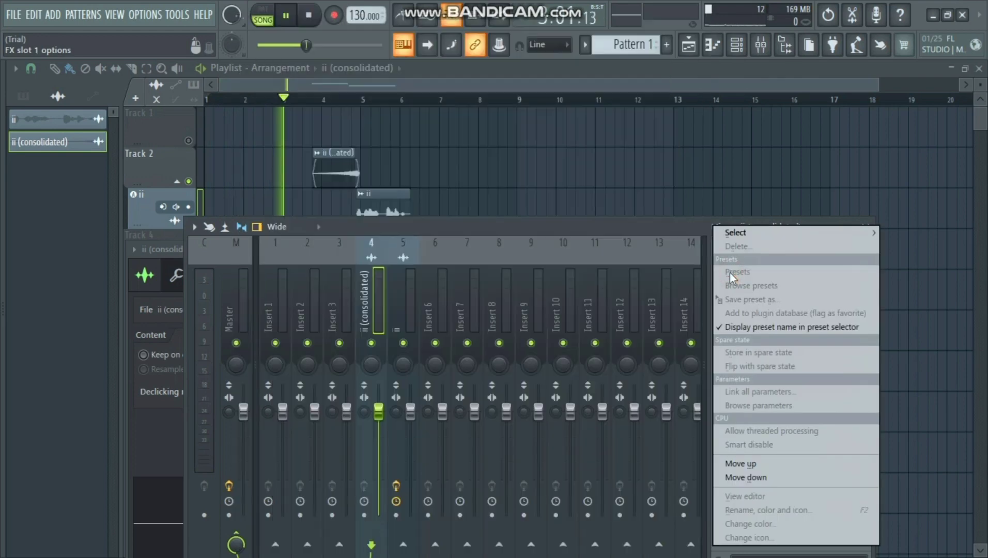
pyautogui.moveTo(740, 235)
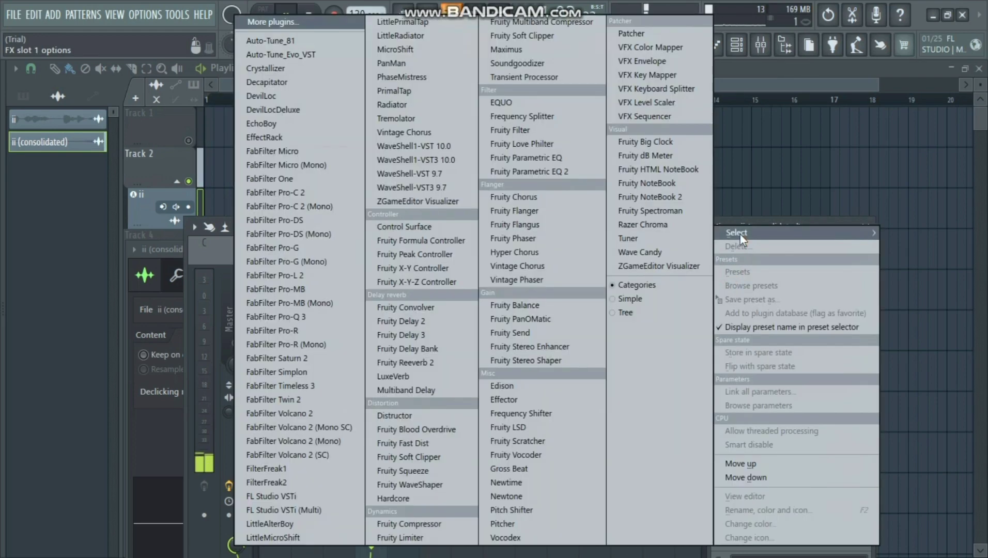
pyautogui.click(581, 318)
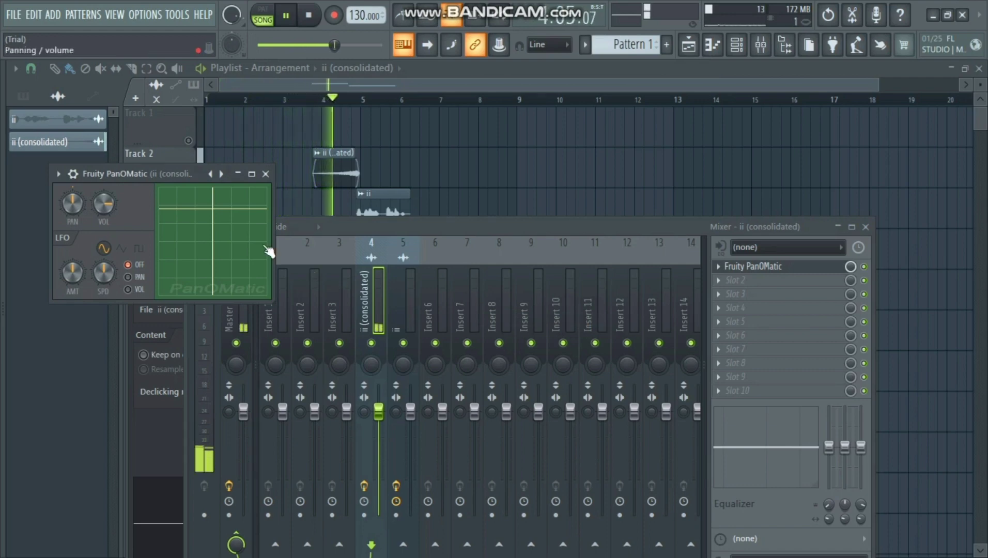
pyautogui.moveTo(212, 211); pyautogui.dragTo(222, 240)
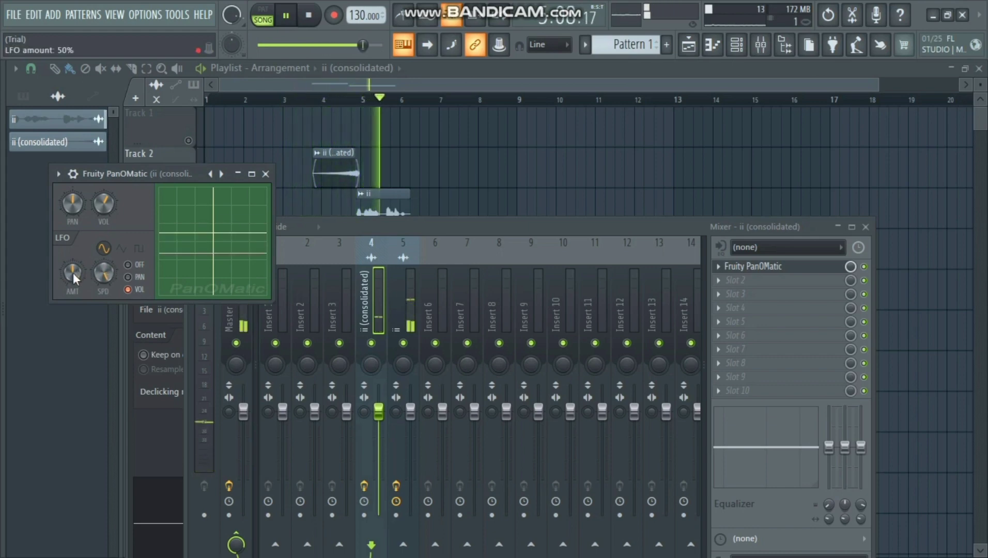
pyautogui.moveTo(72, 272)
pyautogui.mouseDown()
pyautogui.moveTo(72, 260)
pyautogui.moveTo(74, 278)
pyautogui.mouseUp()
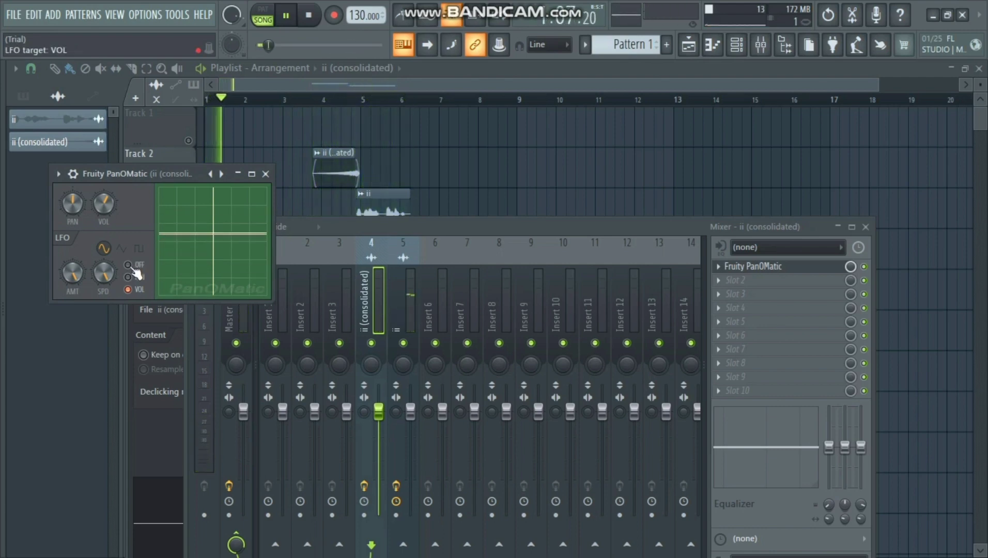
# - Create an automation clip for PanOMatic's LFO speed, closing the effect and the mixer to expose the playlist
pyautogui.rightClick(102, 272)
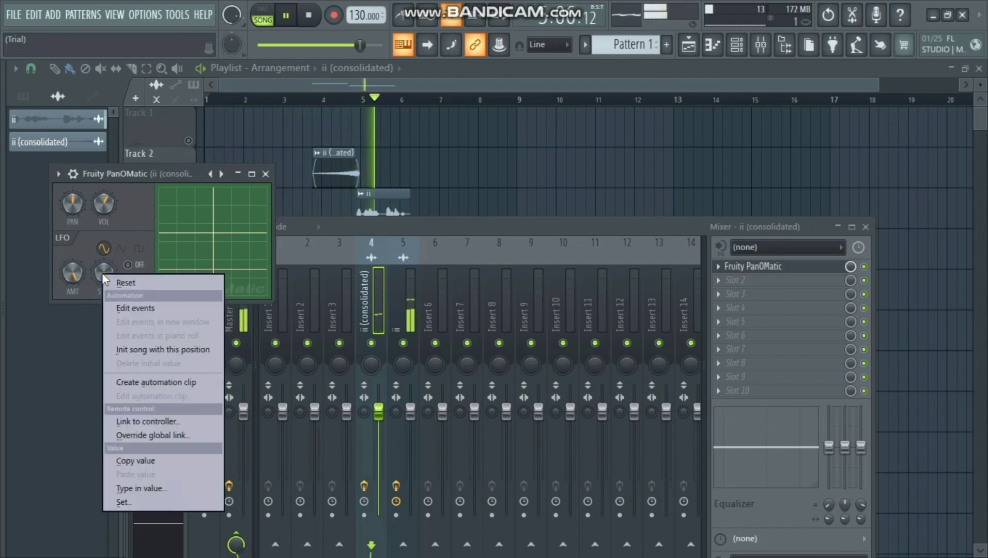
pyautogui.click(163, 382)
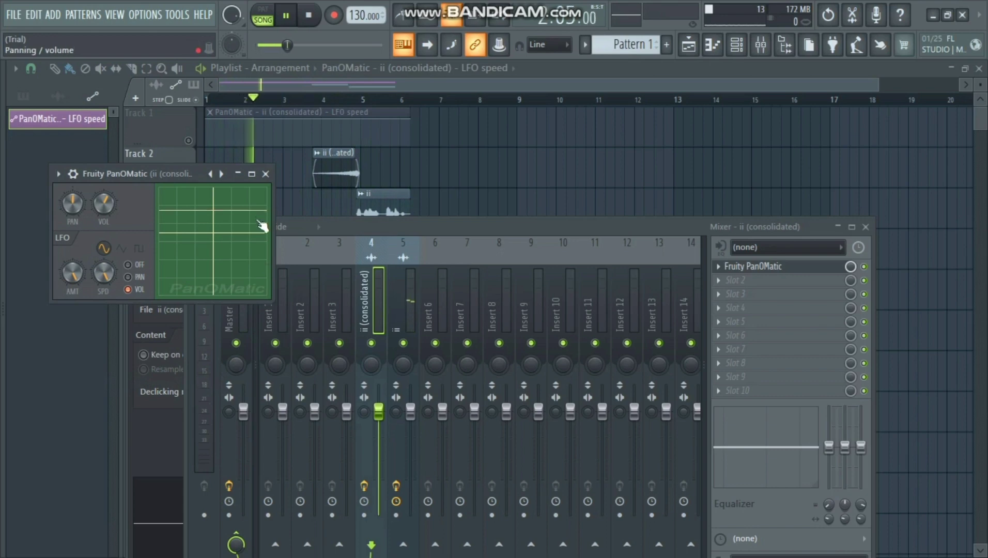
pyautogui.click(267, 174)
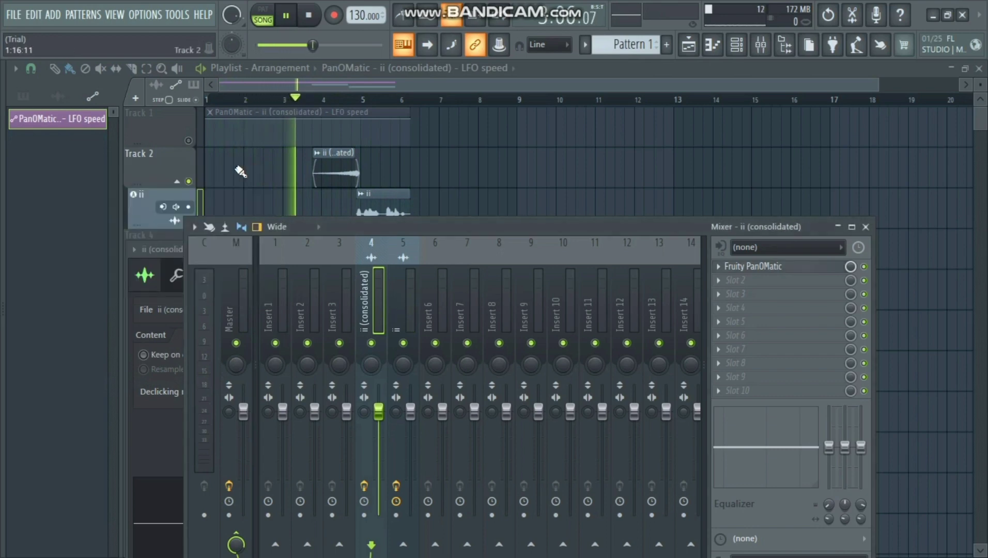
pyautogui.press('F9')
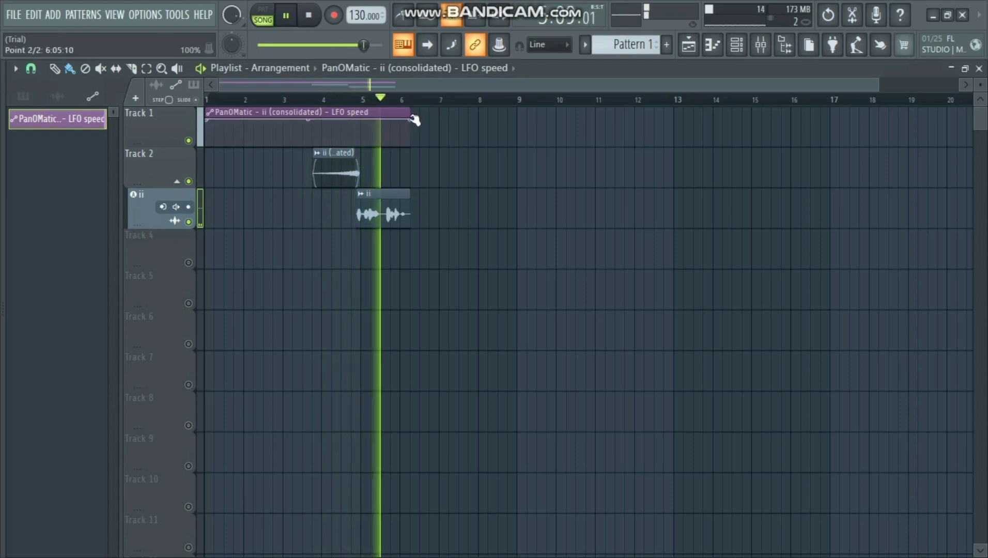
# - Shorten the LFO speed automation to end shortly before bar 5 with a slightly lower end point, and bend its curve upward
pyautogui.moveTo(411, 119); pyautogui.dragTo(350, 123)
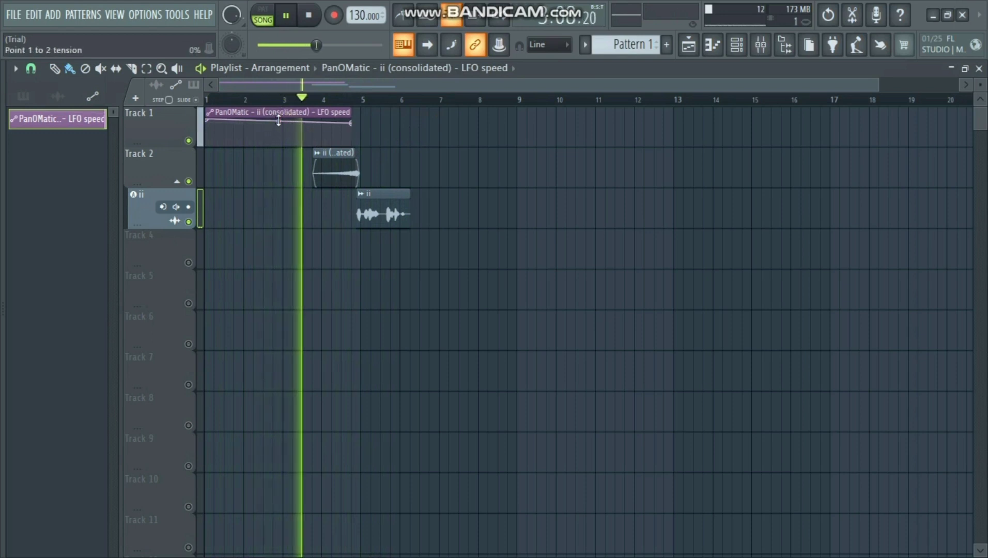
pyautogui.moveTo(278, 122); pyautogui.dragTo(279, 119)
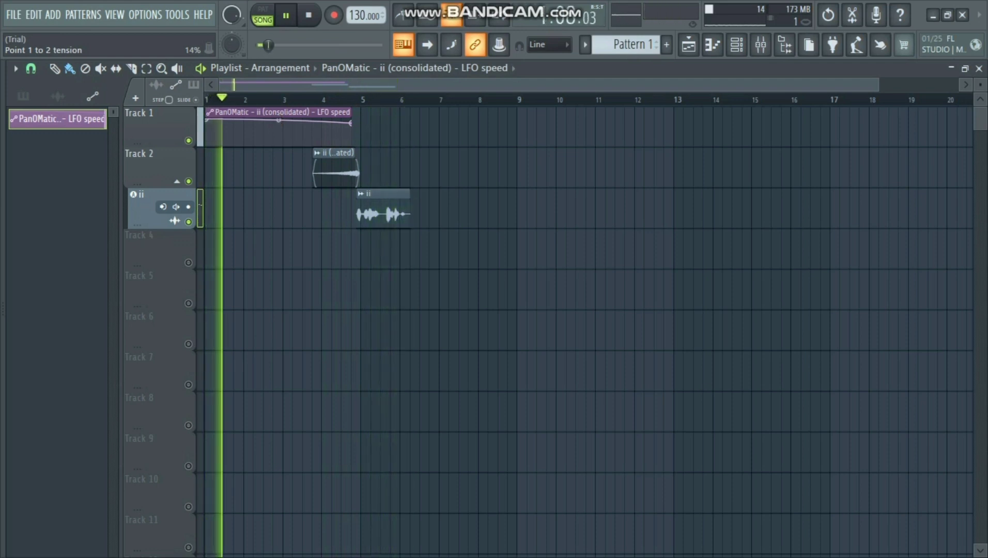
pyautogui.moveTo(279, 120); pyautogui.dragTo(278, 119)
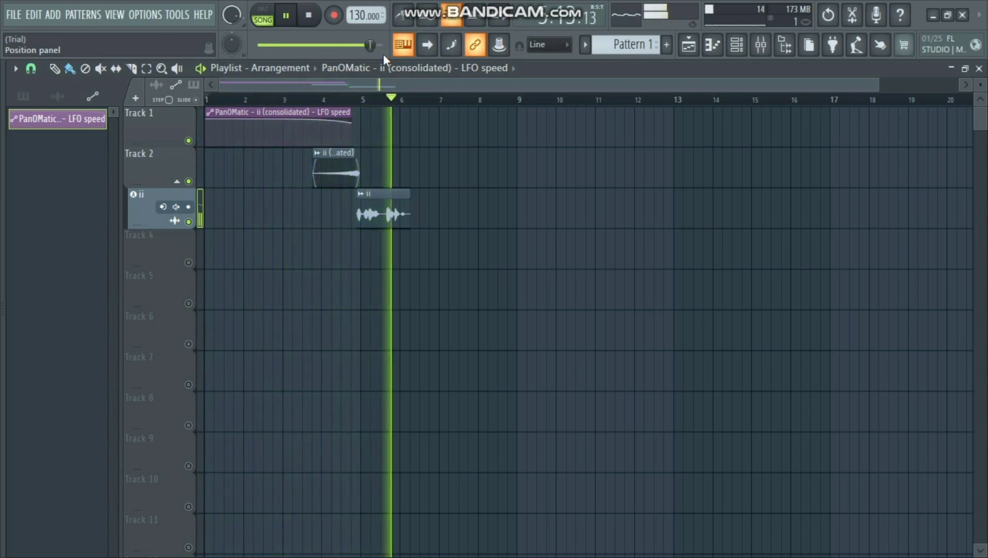
# - In Fruity Reeverb 2 on the ii vocal's mixer track, raise the early reflection level and set the dry level to 77%
pyautogui.press('F9')
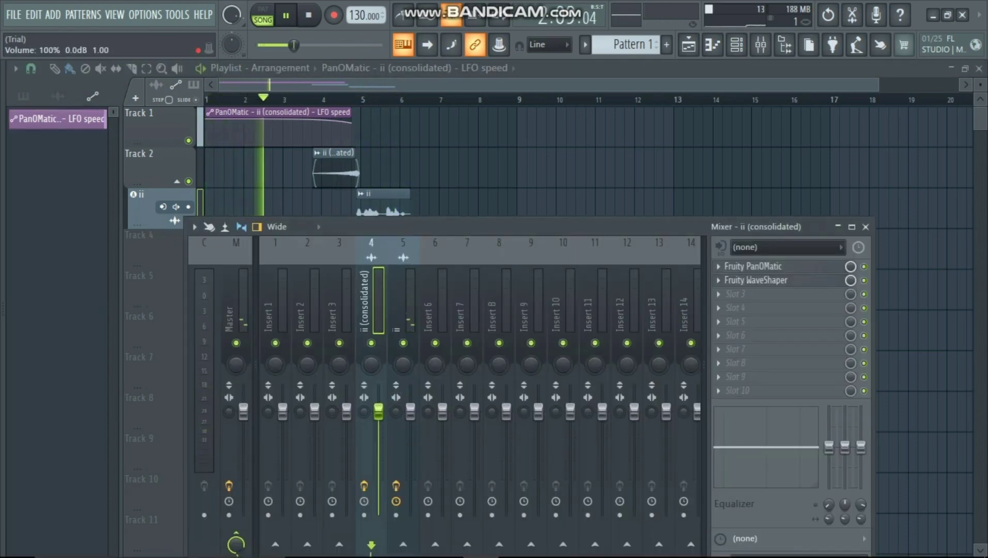
pyautogui.click(409, 308)
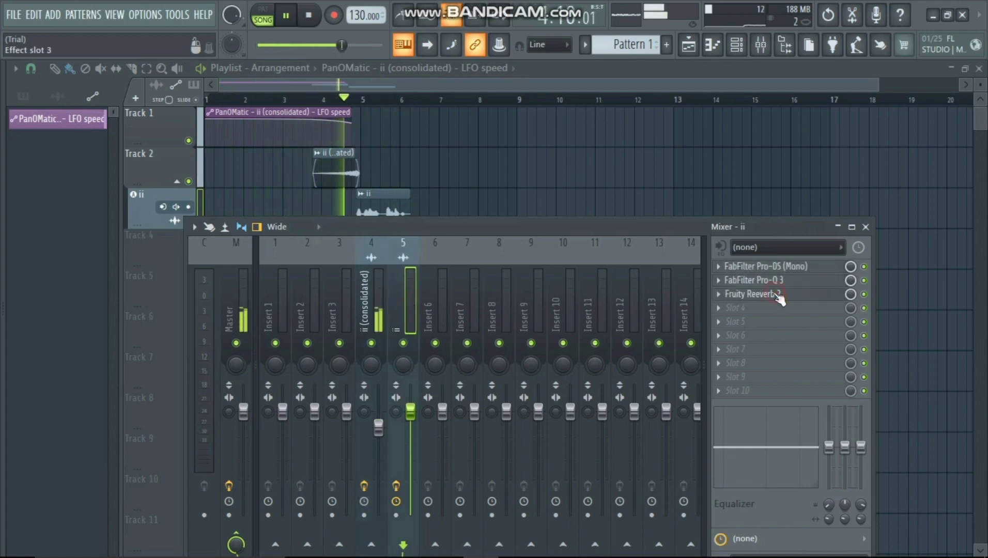
pyautogui.click(752, 294)
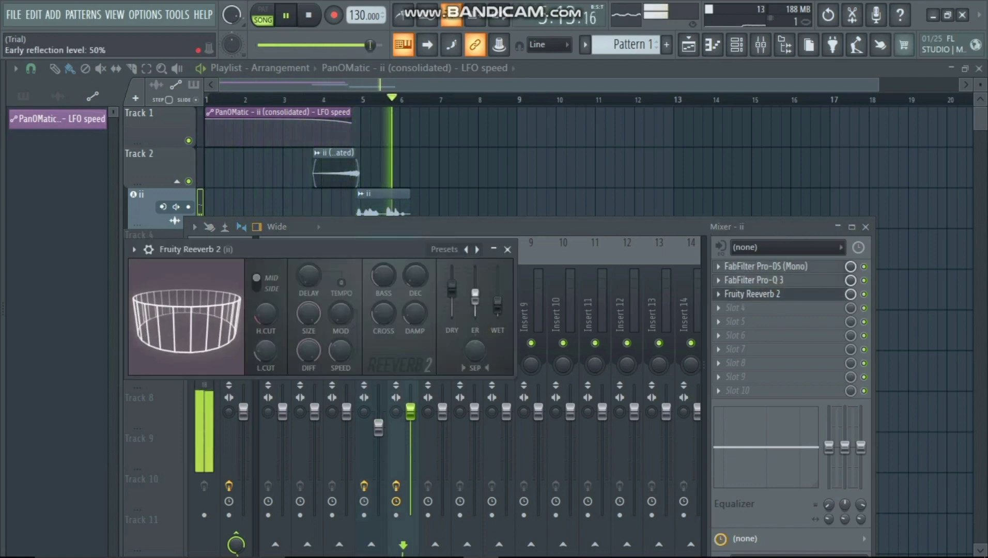
pyautogui.moveTo(475, 296); pyautogui.dragTo(475, 279)
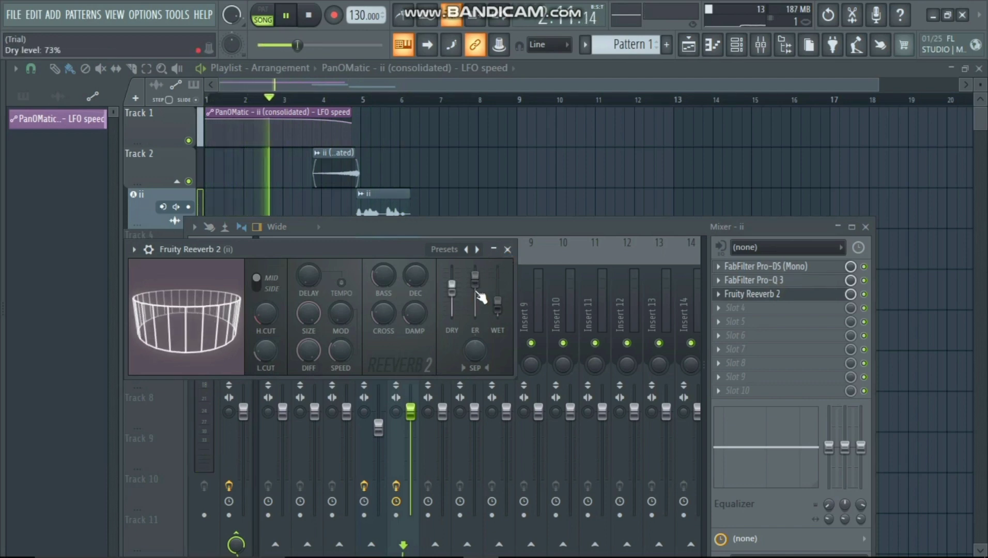
pyautogui.moveTo(452, 285); pyautogui.dragTo(452, 283)
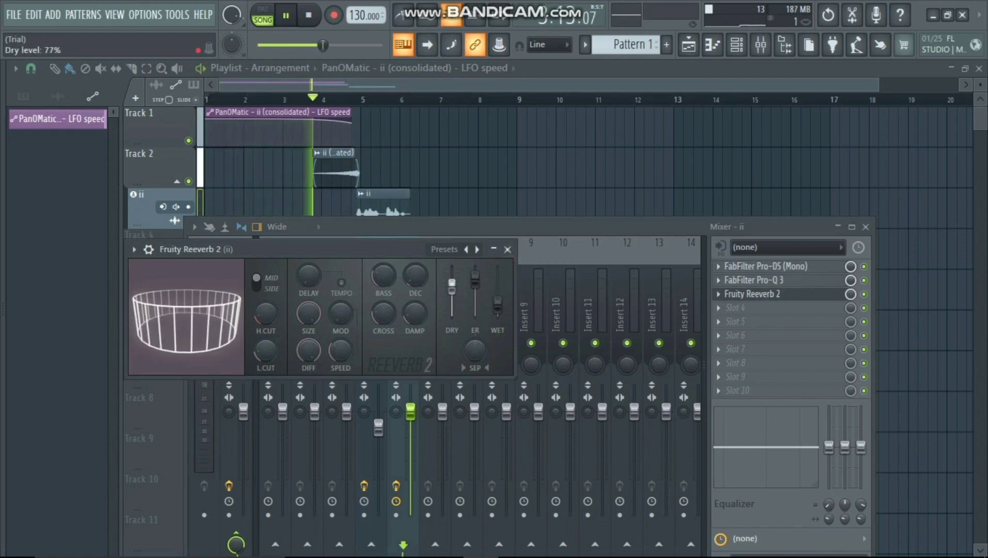
pyautogui.click(508, 250)
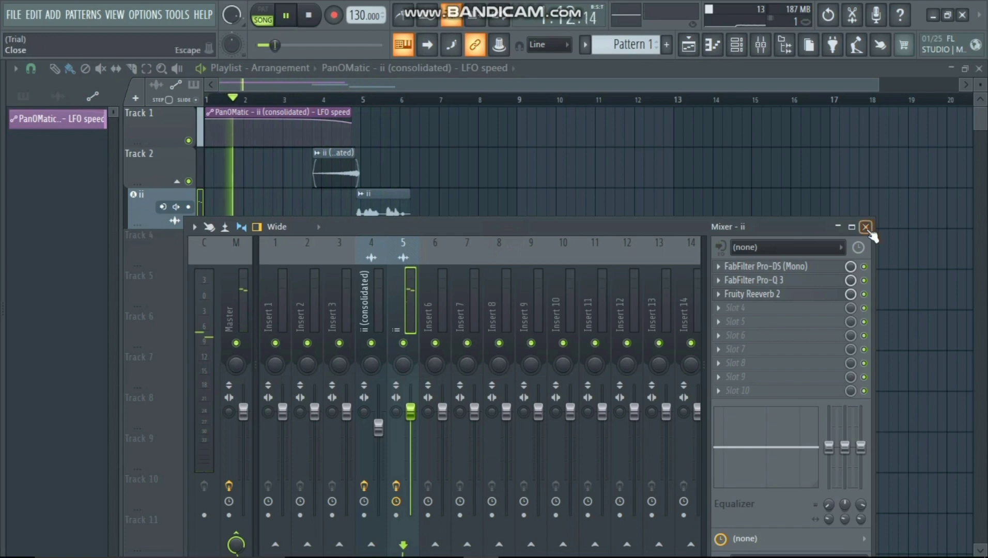
pyautogui.click(866, 227)
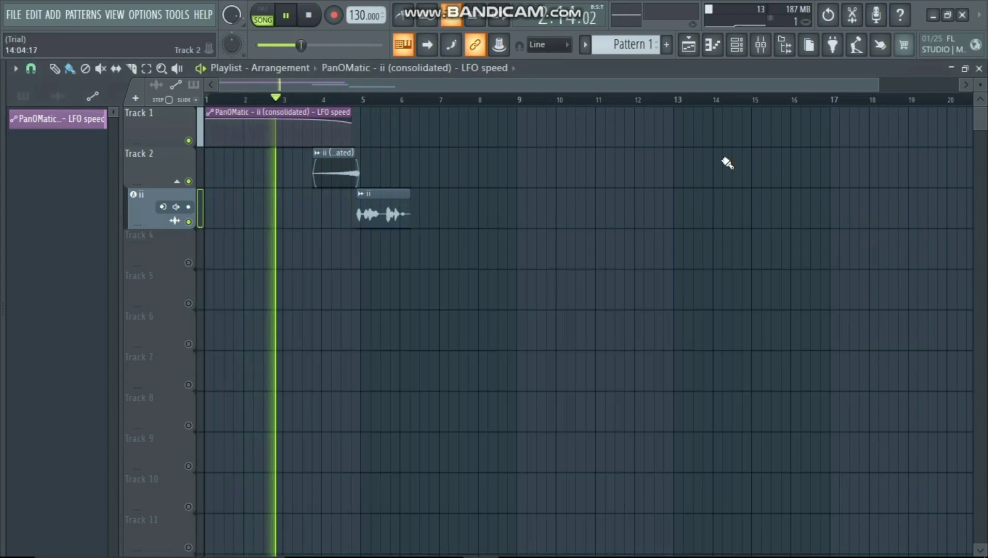
# - Load FabFilter Pro-Q 3 in slot 3 of the ii (consolidated) mixer track
pyautogui.click(761, 44)
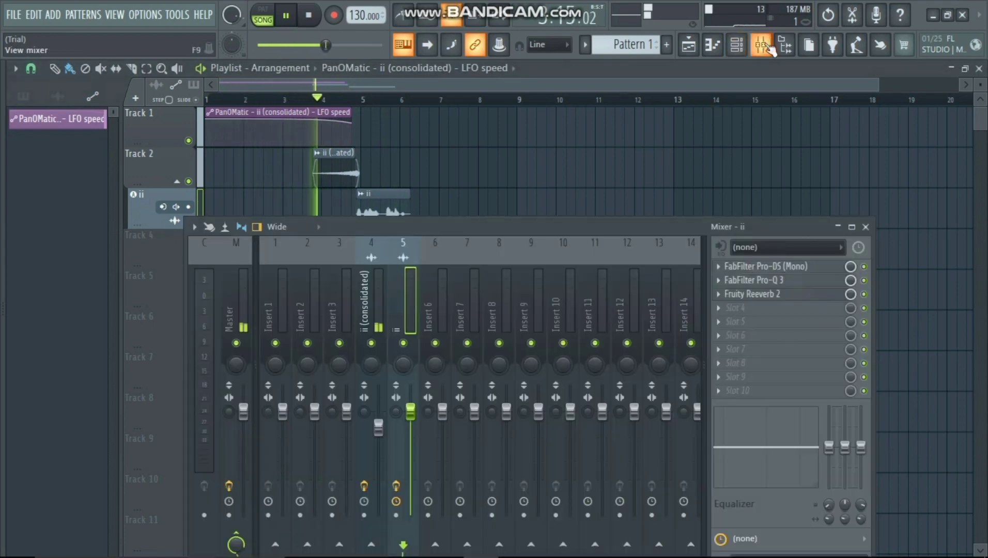
pyautogui.click(376, 309)
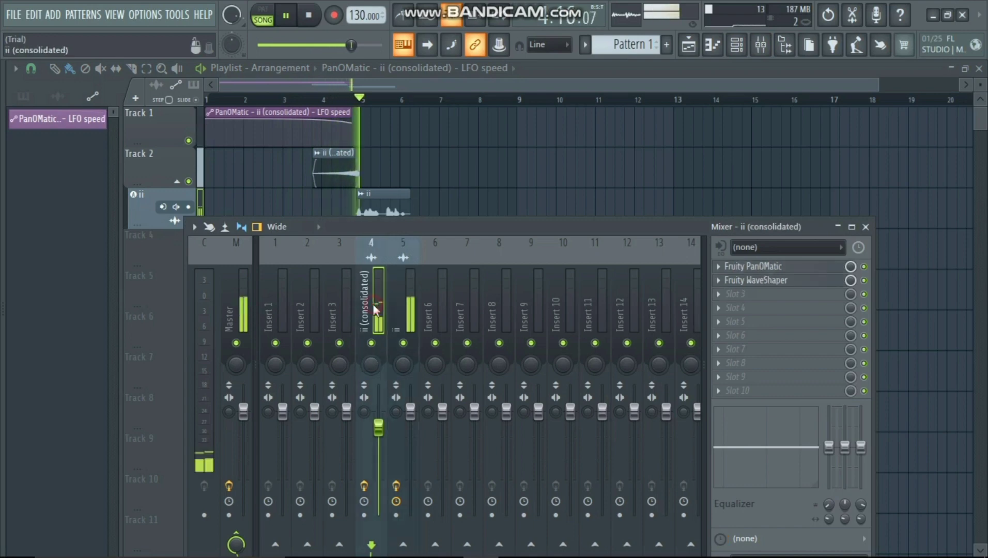
pyautogui.click(736, 298)
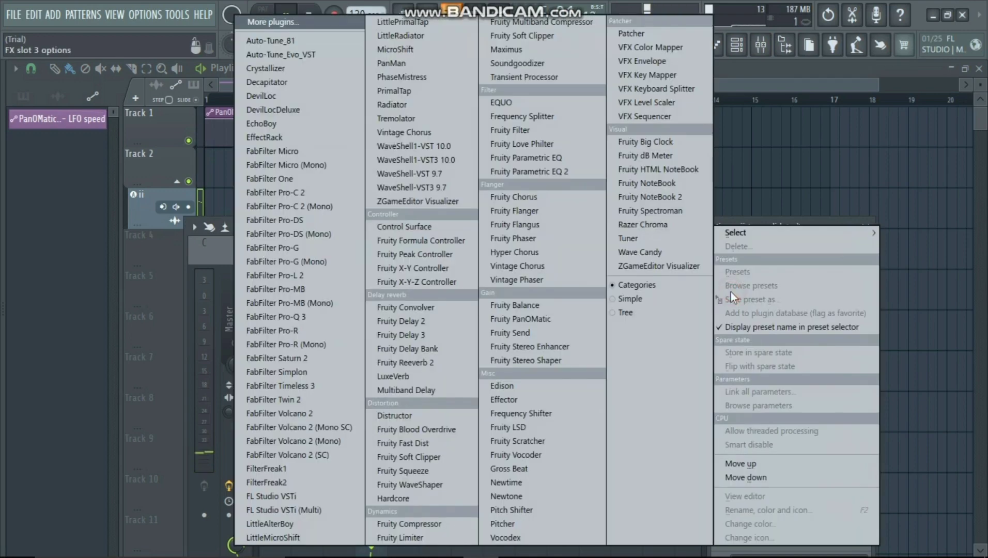
pyautogui.moveTo(751, 230)
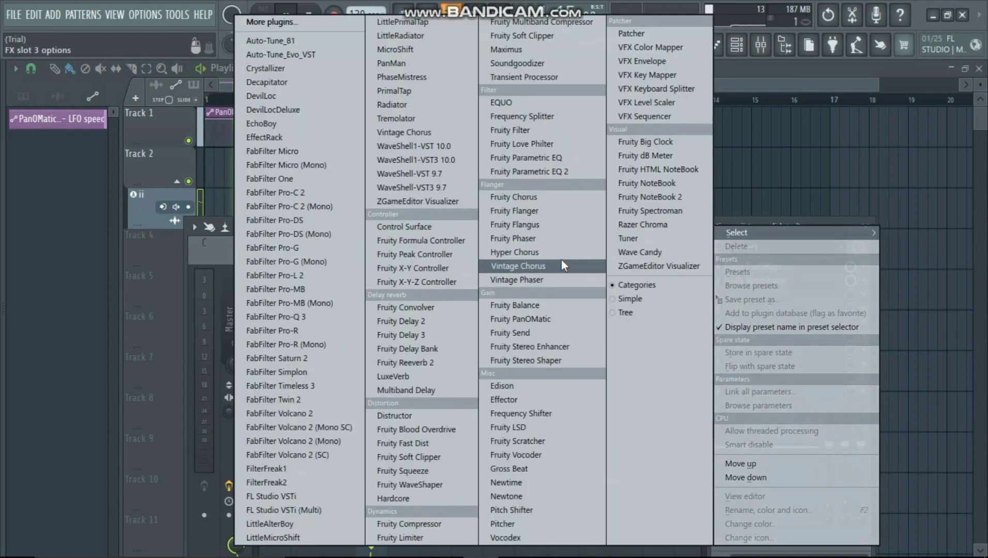
pyautogui.click(311, 316)
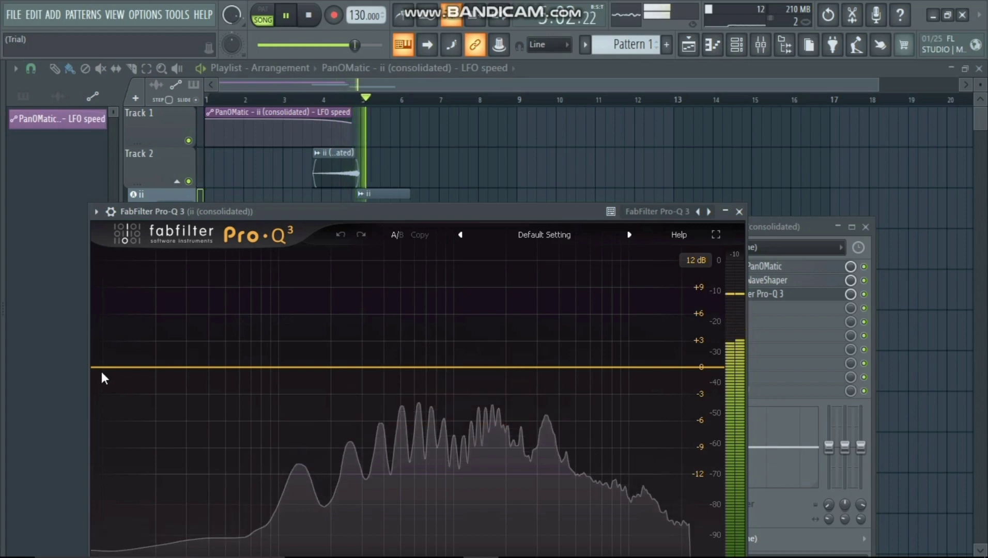
# - Add a Low Cut band at about 100 Hz with a 36 dB/oct slope in Pro-Q 3
pyautogui.click(100, 367)
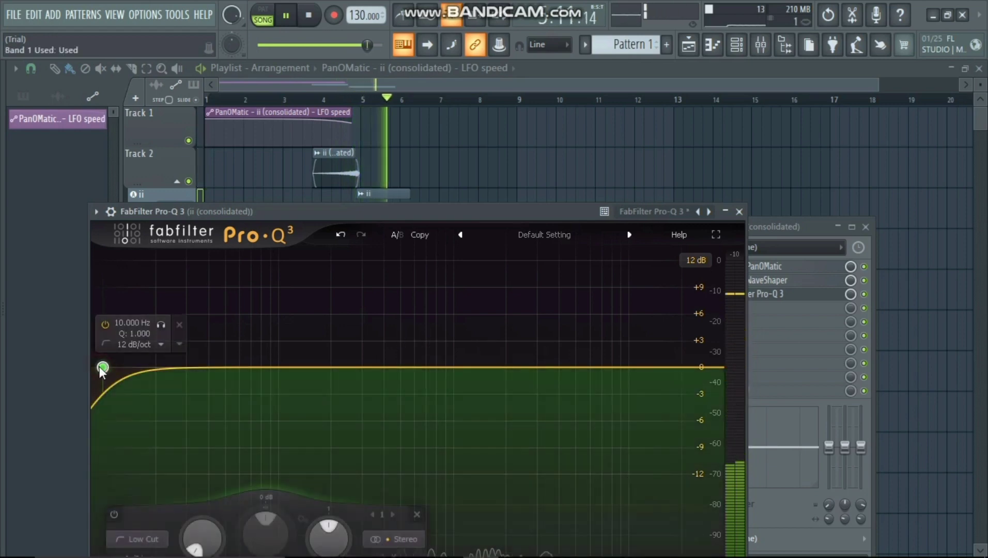
pyautogui.click(270, 206)
pyautogui.moveTo(270, 207); pyautogui.dragTo(272, 132)
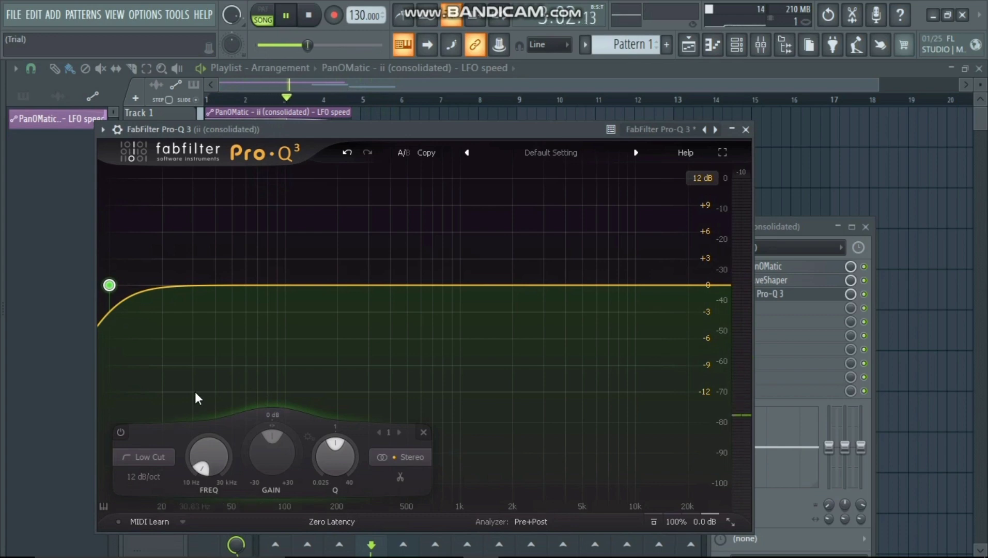
pyautogui.moveTo(109, 285); pyautogui.dragTo(285, 288)
pyautogui.scroll(4, 285, 277)
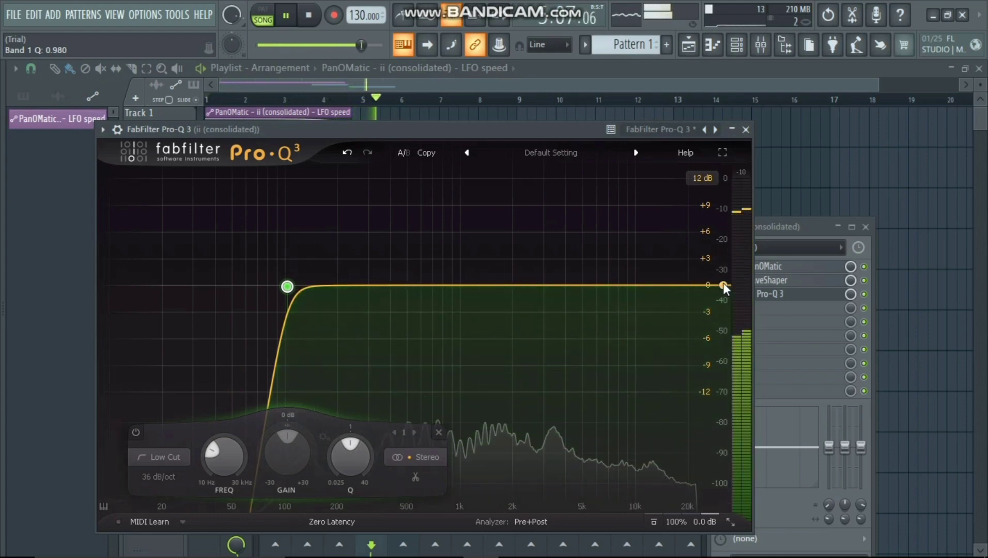
# - Add a second EQ band in the high end, change it to Low Shelf, and set it to 7237.9 Hz, +2.61 dB and Q 0.025
pyautogui.click(708, 283)
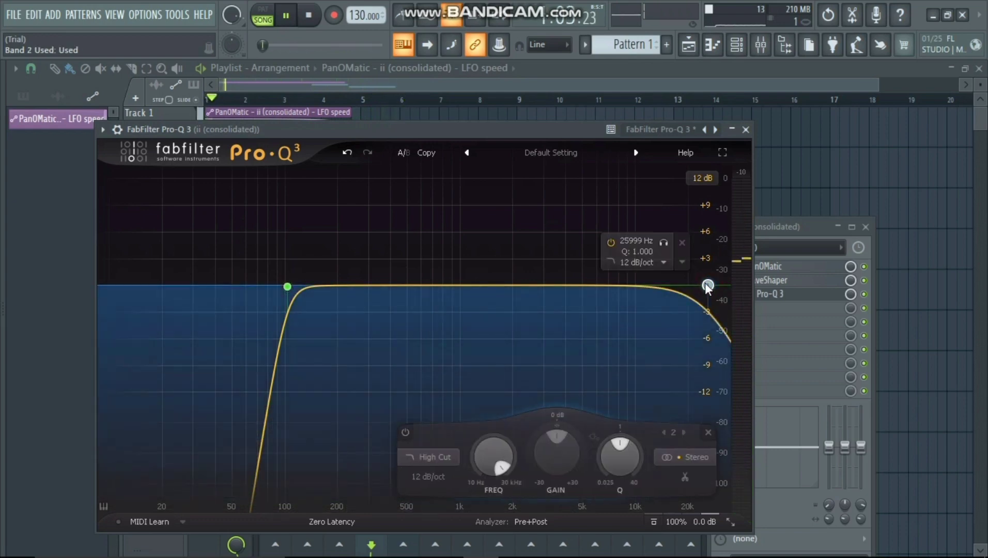
pyautogui.moveTo(707, 284); pyautogui.dragTo(657, 275)
pyautogui.moveTo(611, 253)
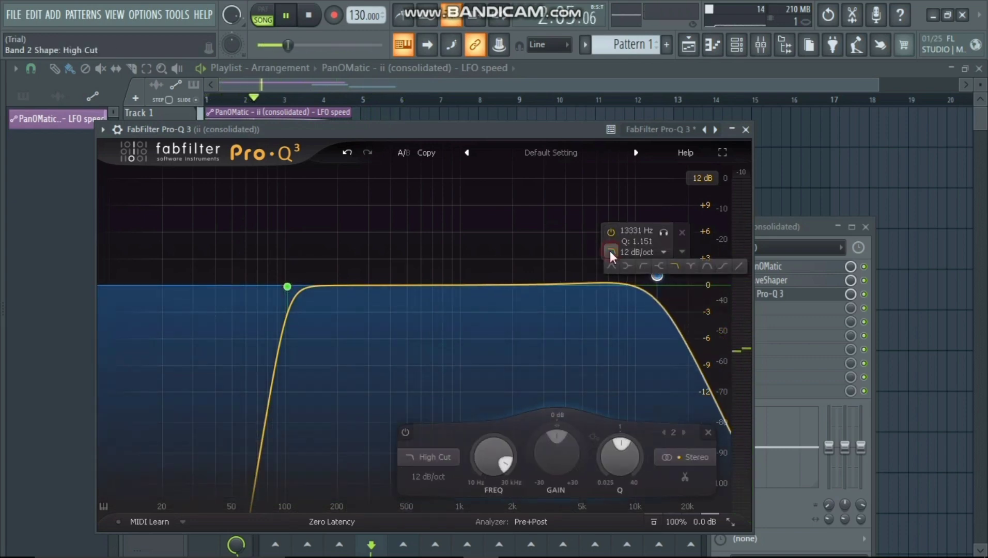
pyautogui.click(627, 266)
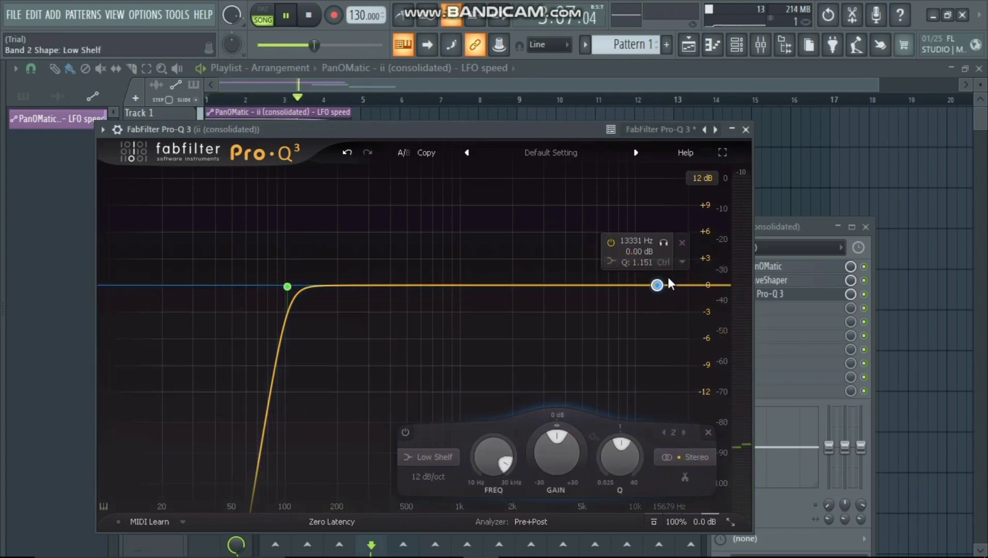
pyautogui.moveTo(653, 280); pyautogui.dragTo(611, 274)
pyautogui.scroll(-10, 614, 287)
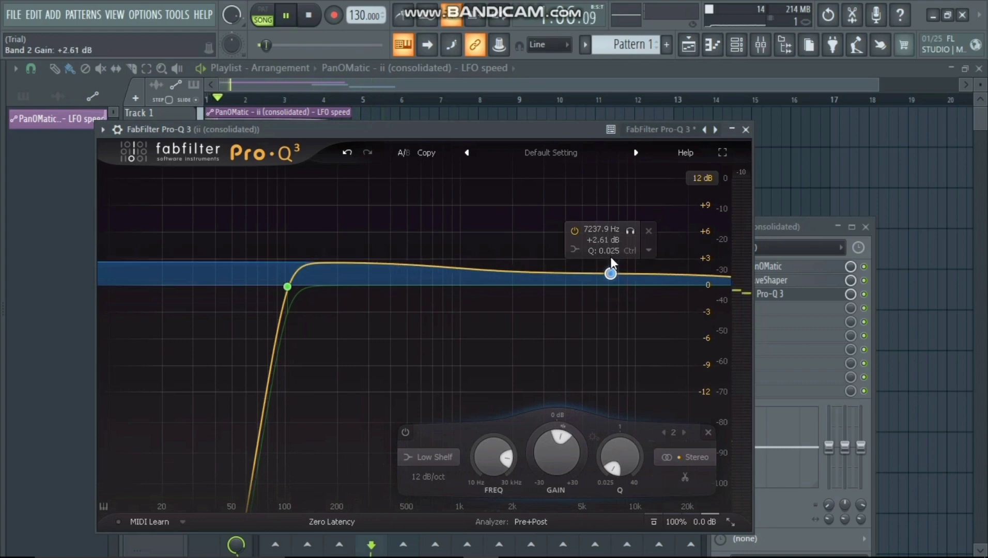
pyautogui.scroll(3, 611, 274)
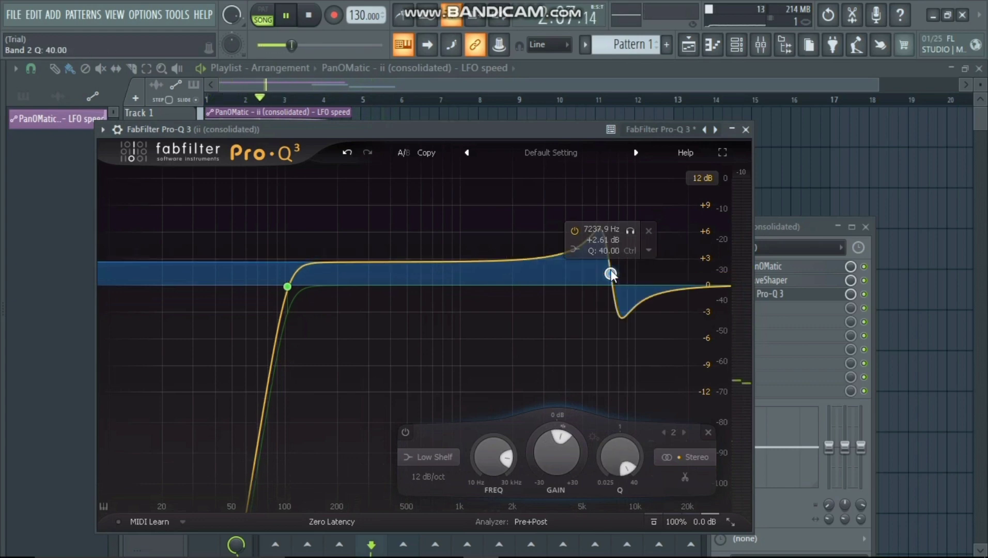
pyautogui.scroll(-5, 611, 274)
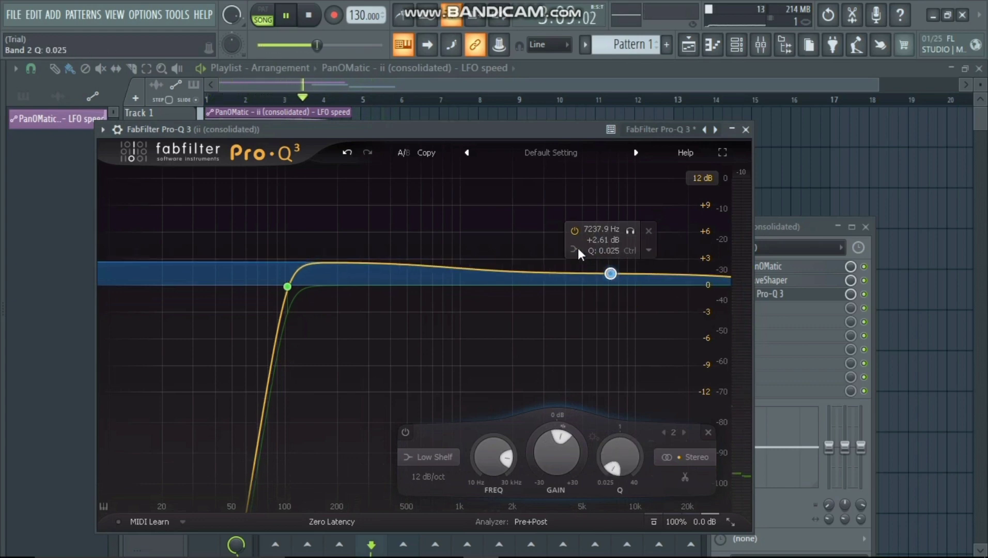
# - Change the shape of the second Pro-Q 3 band from Low Shelf to High Shelf
pyautogui.click(575, 249)
pyautogui.click(607, 263)
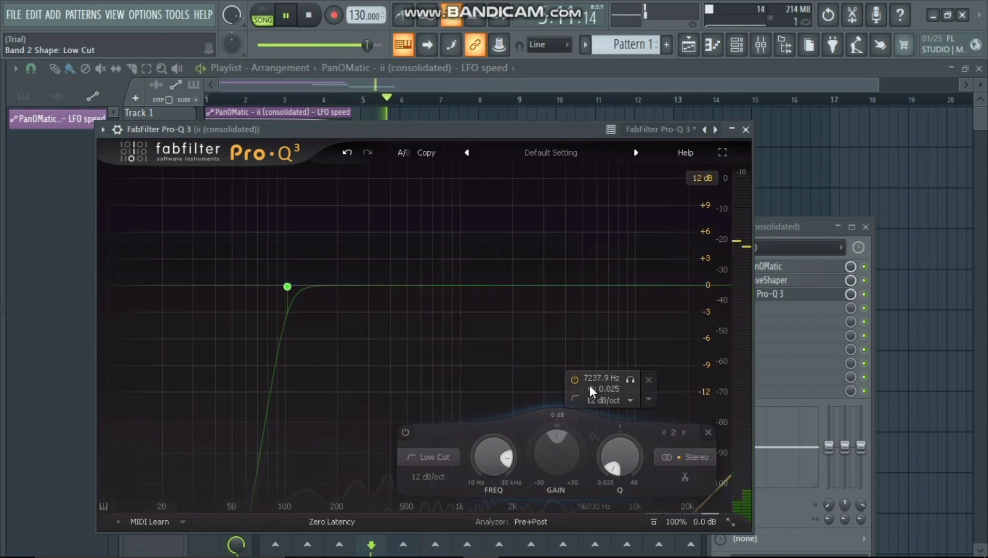
pyautogui.click(577, 397)
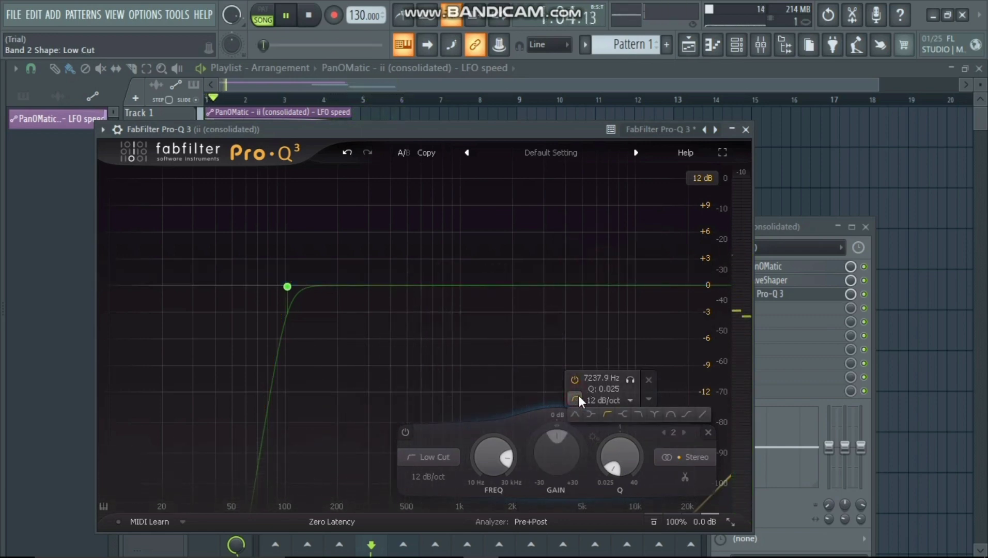
pyautogui.click(625, 413)
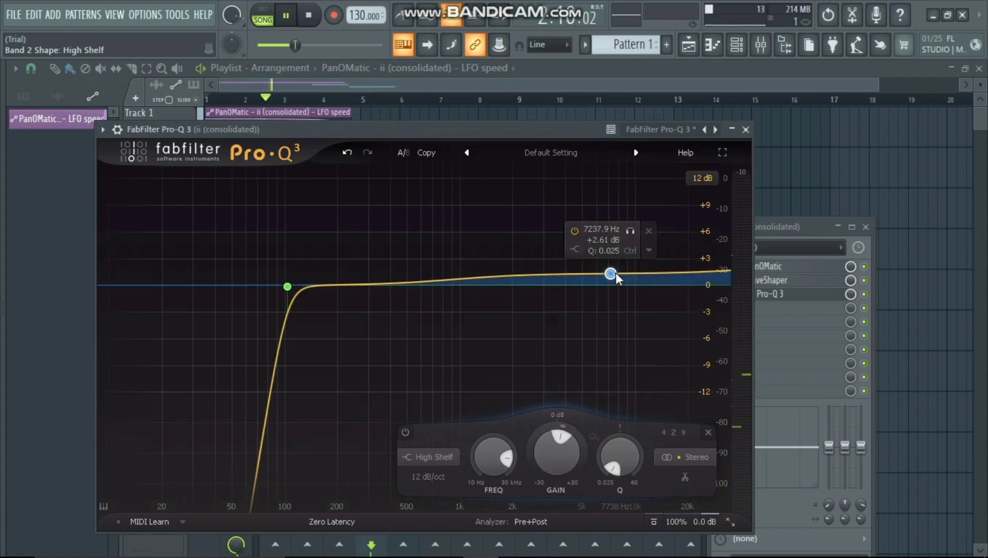
# - Set the High Shelf band to 2840.9 Hz, +2.37 dB and Q 0.477, and close Pro-Q 3 and the mixer
pyautogui.moveTo(610, 273); pyautogui.dragTo(581, 289)
pyautogui.scroll(5, 605, 261)
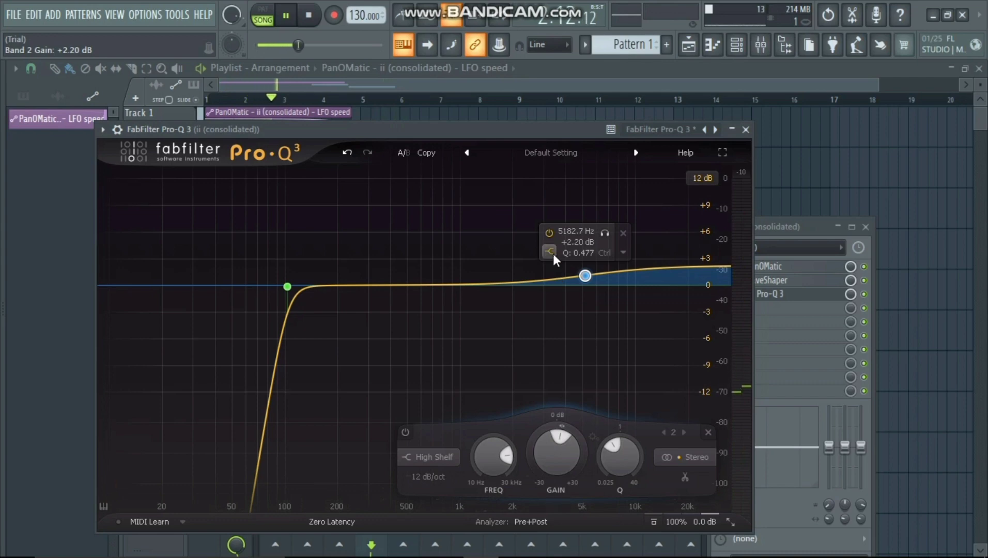
pyautogui.moveTo(552, 253)
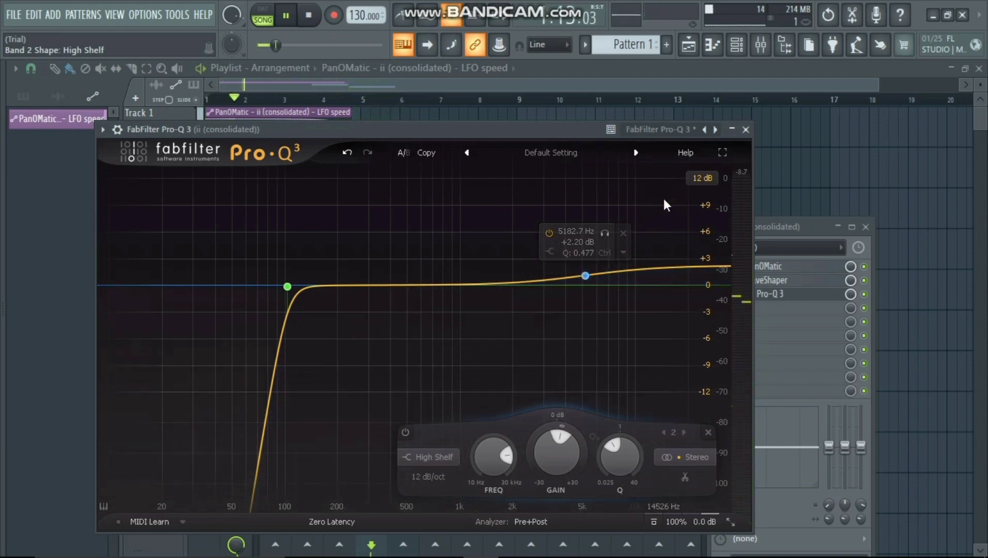
pyautogui.moveTo(586, 276); pyautogui.dragTo(541, 276)
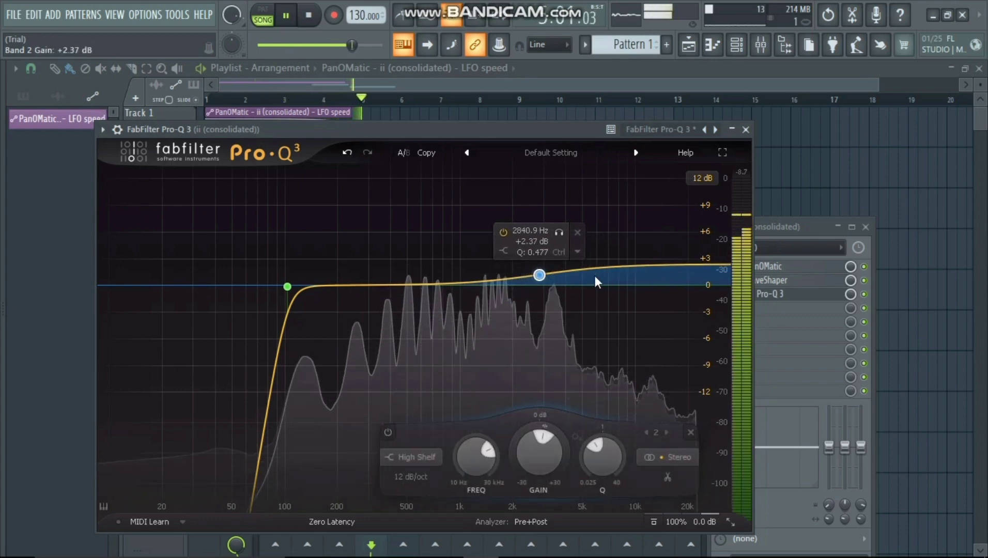
pyautogui.click(747, 129)
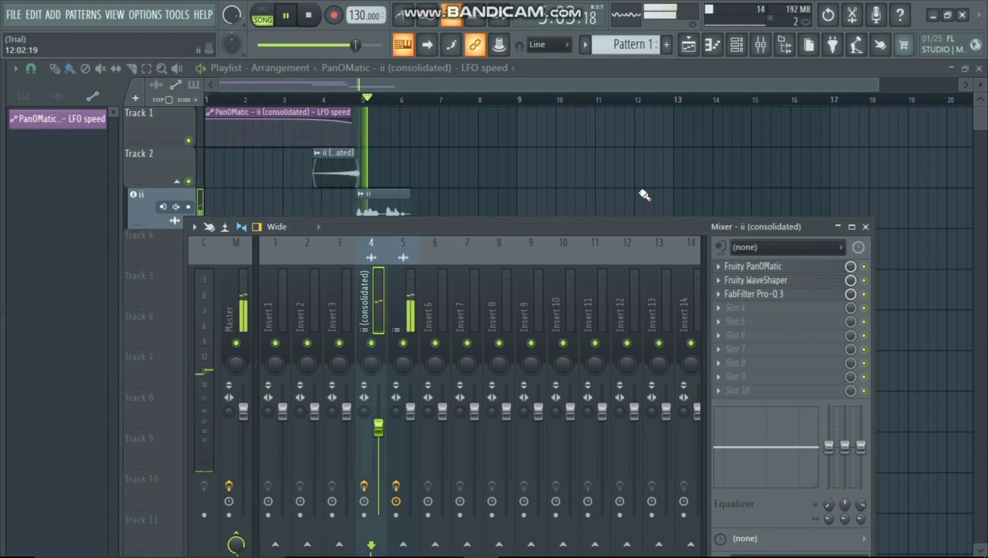
pyautogui.click(866, 226)
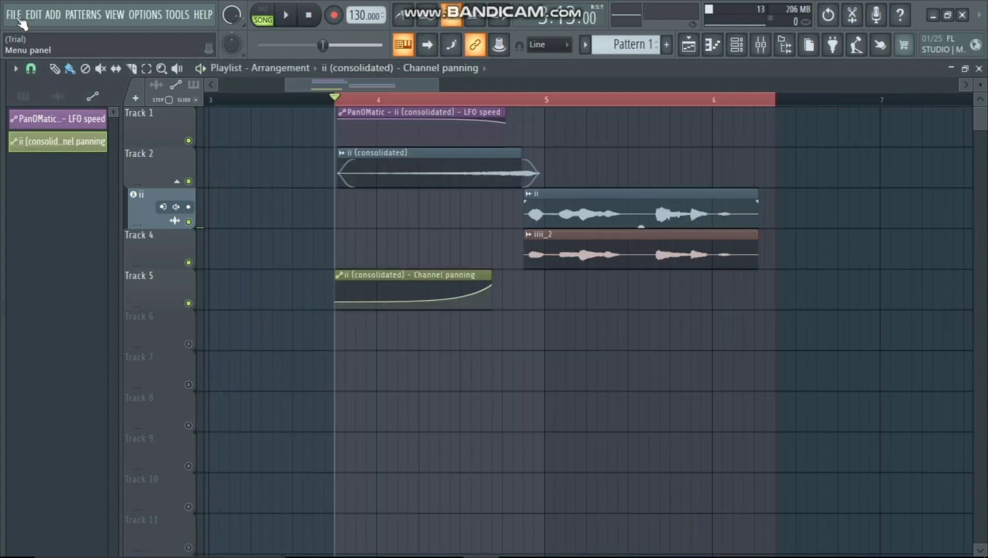
# - Export the selected playlist section as a WAV file named "Ifrowizzy on the beat" in the mix folder and start the render
pyautogui.click(19, 20)
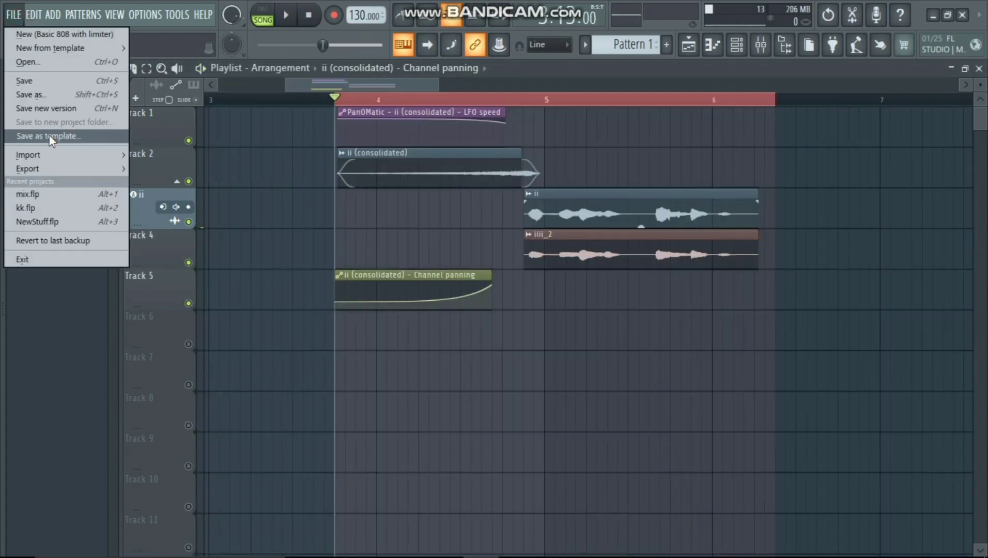
pyautogui.moveTo(104, 173)
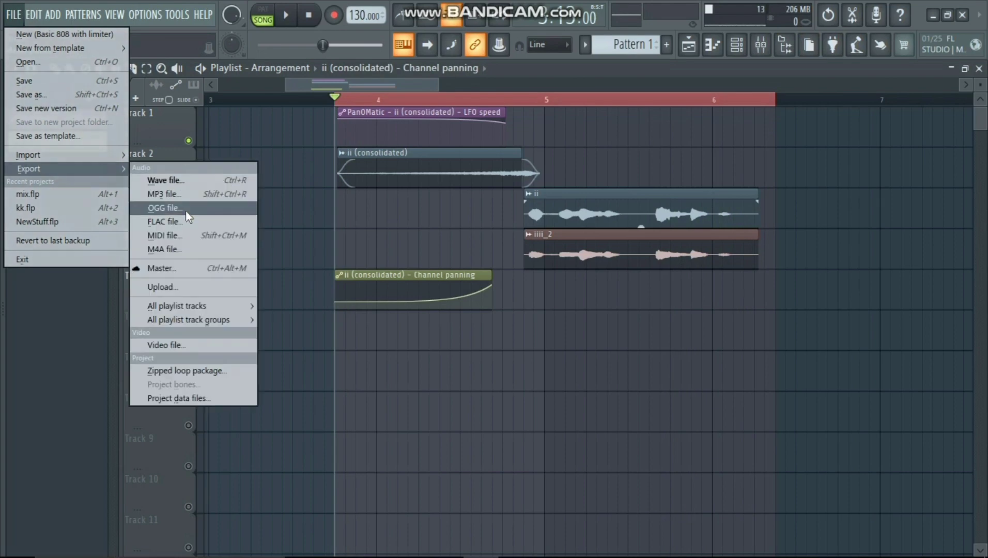
pyautogui.click(183, 181)
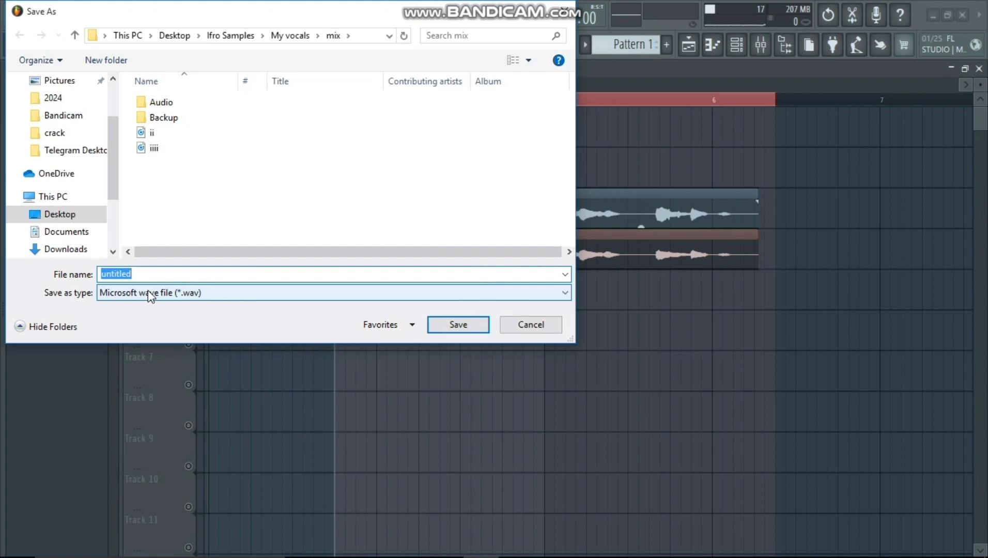
pyautogui.write('i')
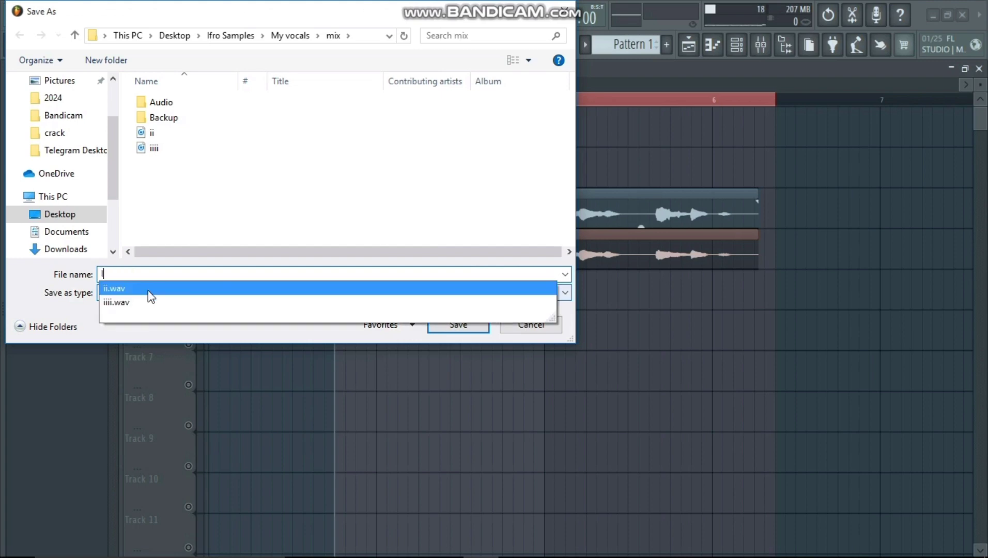
pyautogui.write('frowizzy on the beat')
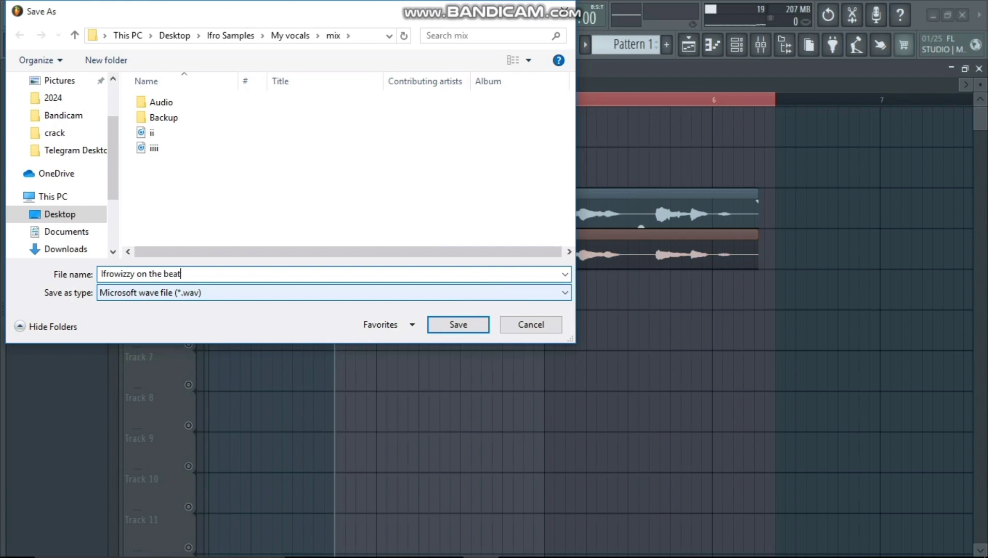
pyautogui.press('Return')
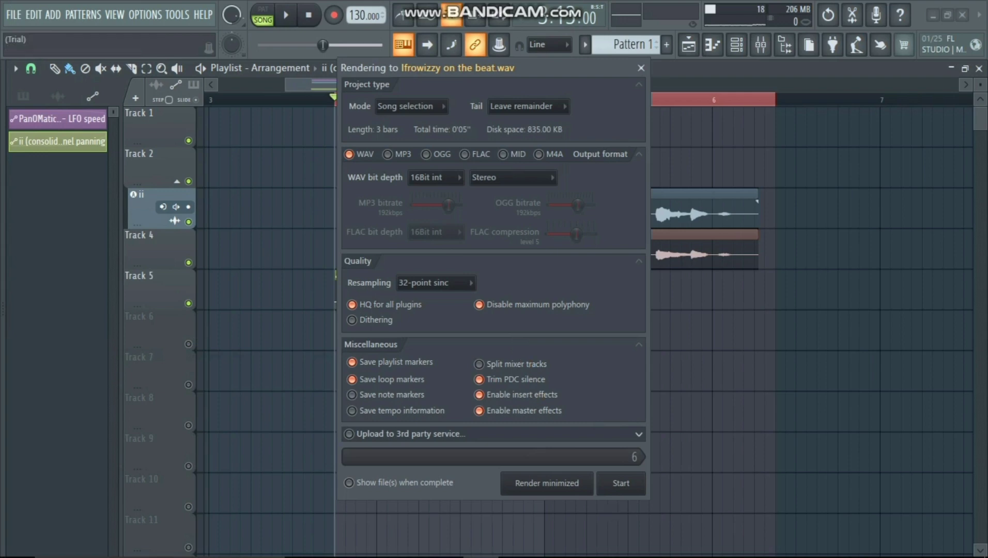
pyautogui.click(636, 488)
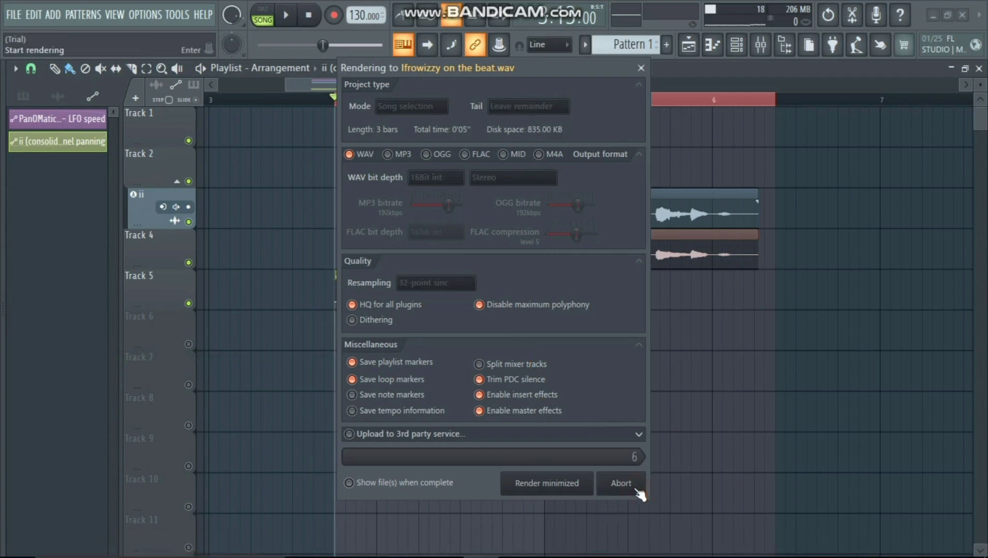